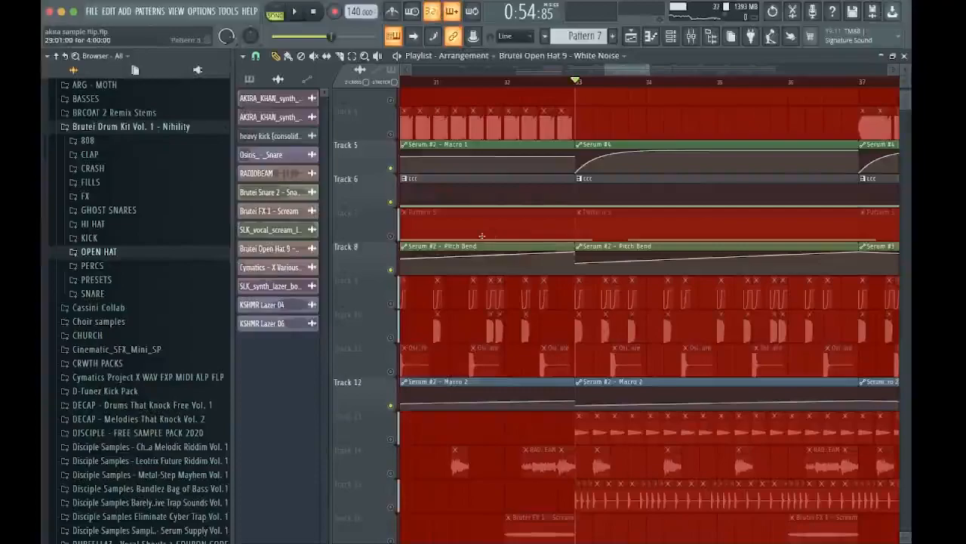
Play the arrangement's soloed Serum section from bar 33 to hear the automated bass.
{"action": "scroll", "coordinate": [482, 235], "scroll_direction": "down", "scroll_amount": 2}
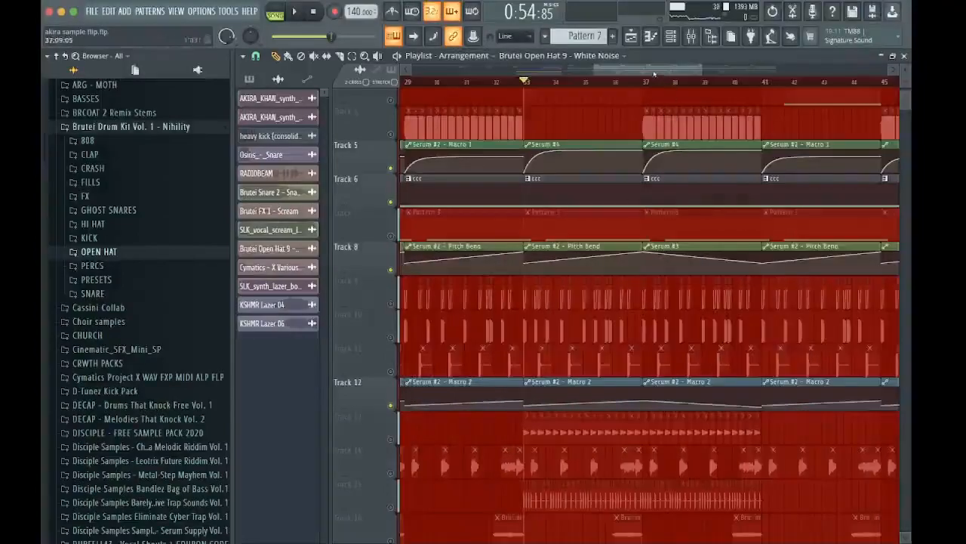
{"action": "left_click_drag", "start_coordinate": [644, 70], "coordinate": [659, 76]}
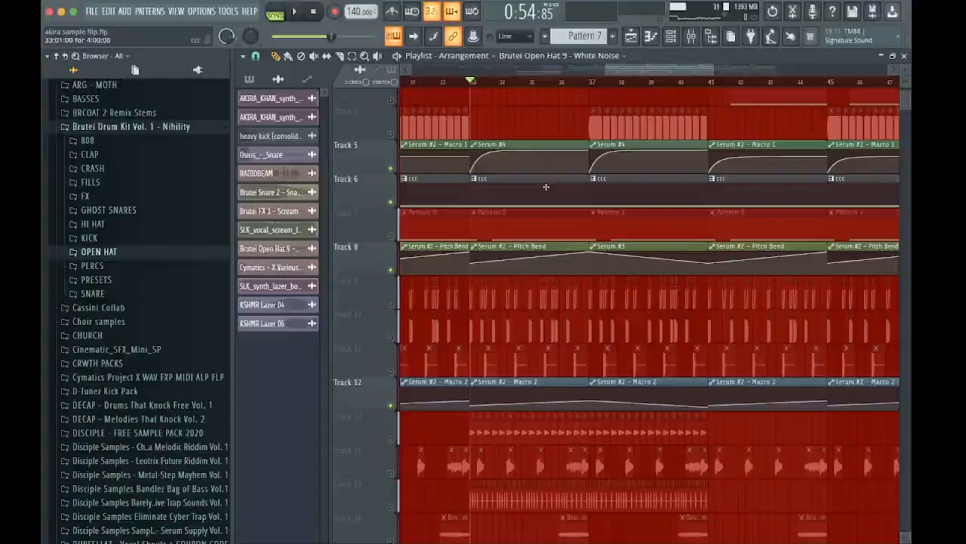
{"action": "key", "text": "space"}
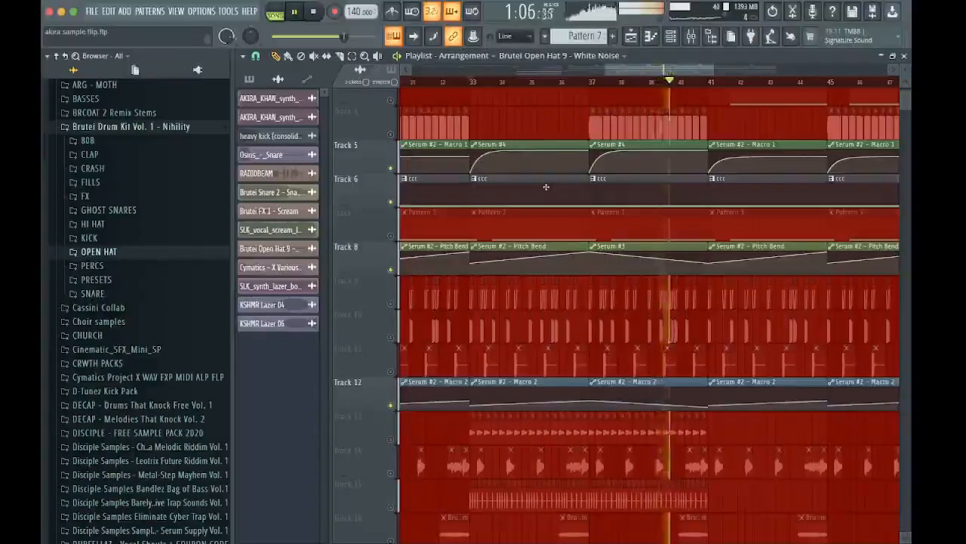
{"action": "key", "text": "space"}
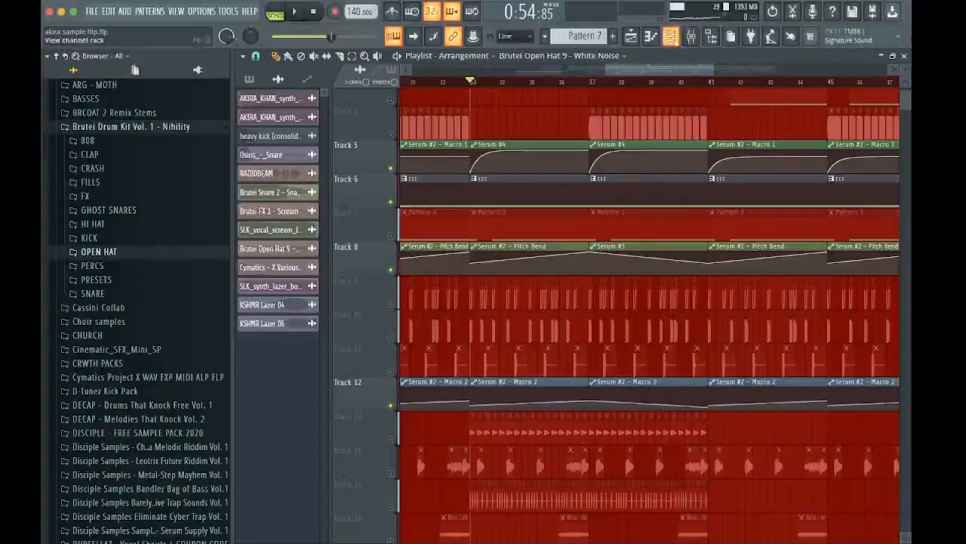
Show the Unsorted channels in the channel rack and open the Serum #2 instrument.
{"action": "left_click", "coordinate": [671, 35]}
{"action": "left_click", "coordinate": [504, 109]}
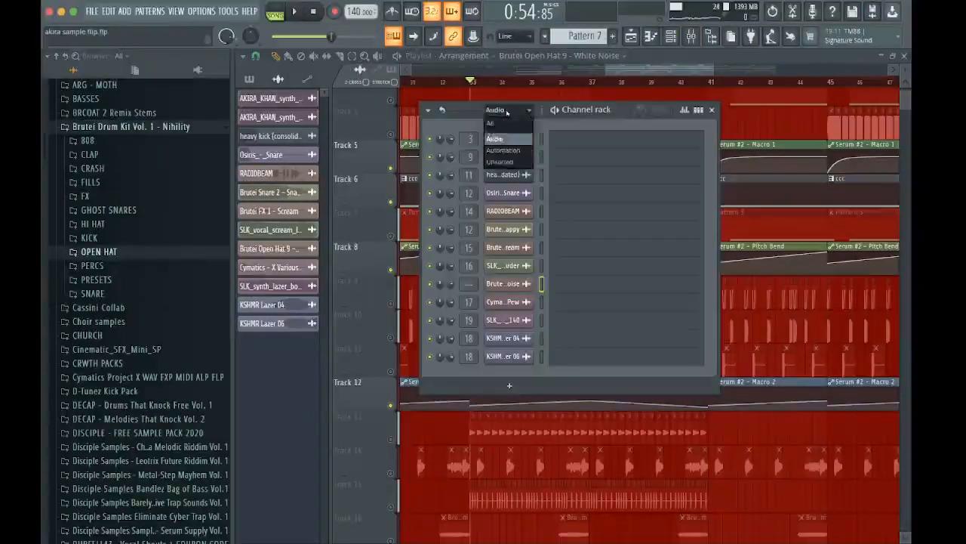
{"action": "left_click", "coordinate": [516, 163]}
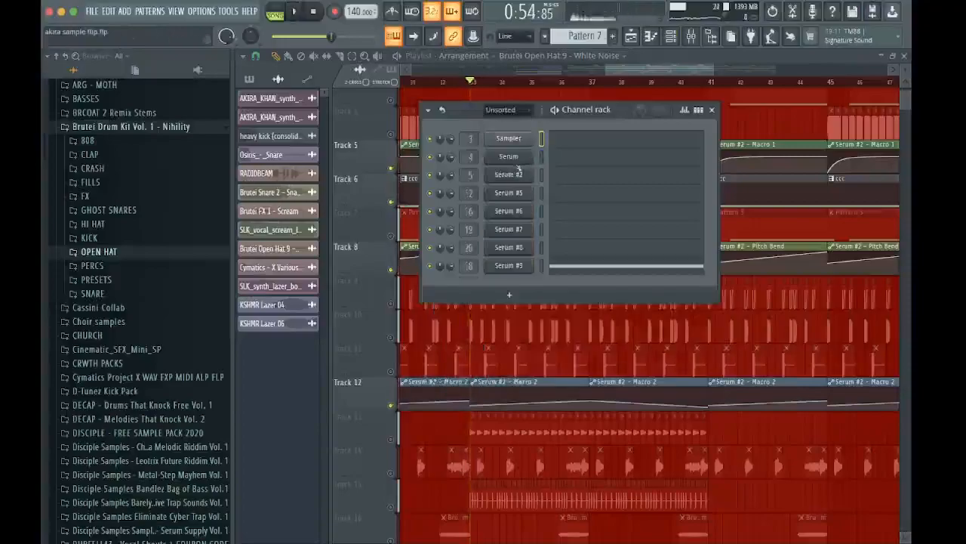
{"action": "left_click", "coordinate": [519, 176]}
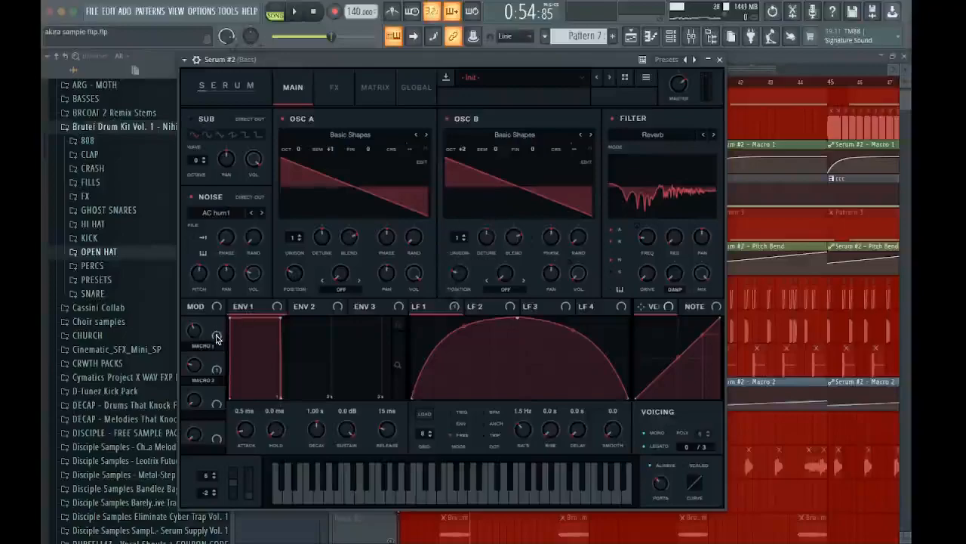
Examine Serum #2's oscillator coarse pitch modulation, its effects rack and the Macro 1 assignment.
{"action": "right_click", "coordinate": [412, 155]}
{"action": "left_click", "coordinate": [407, 157]}
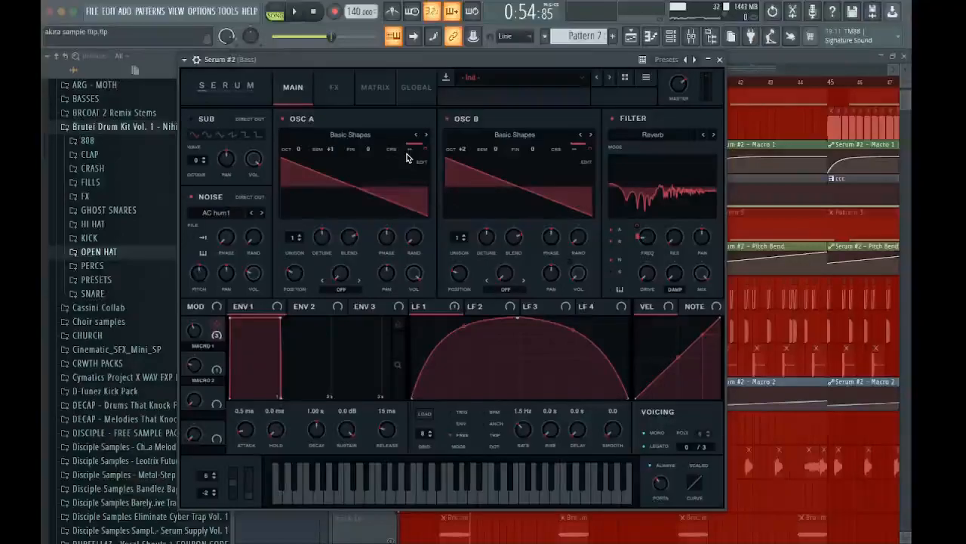
{"action": "left_click", "coordinate": [331, 90]}
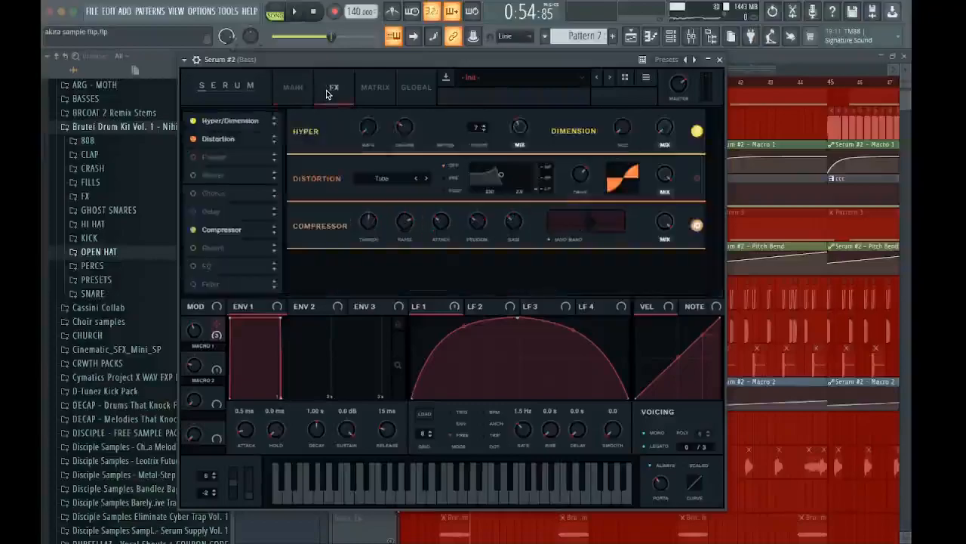
{"action": "left_click", "coordinate": [291, 88]}
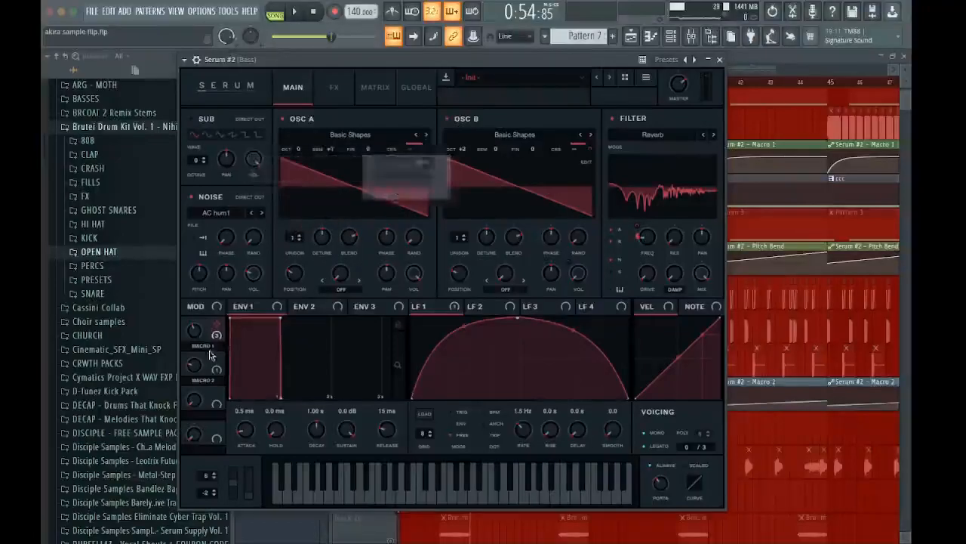
{"action": "left_click", "coordinate": [424, 148]}
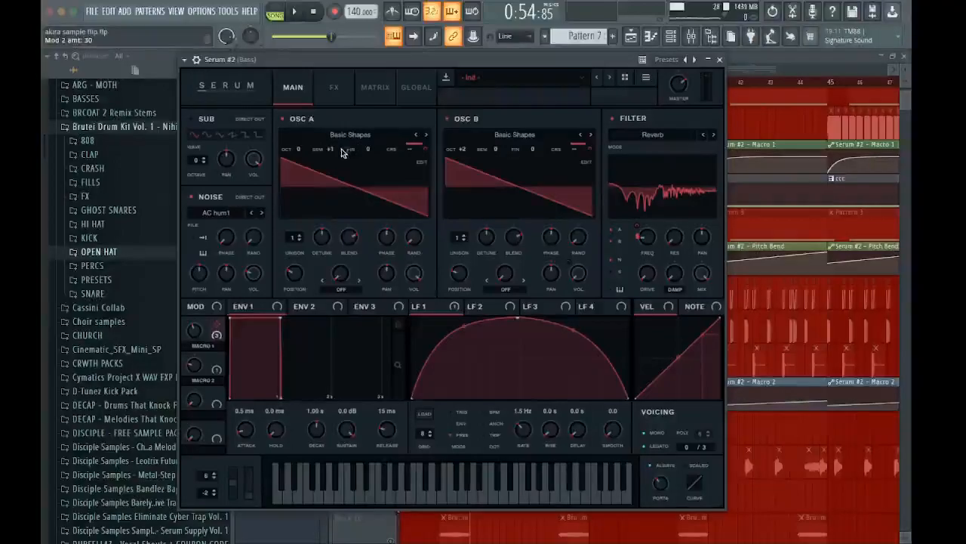
Inspect the ccc clip's notes in the piano roll, and bring the Serum #2 window back into view.
{"action": "left_click_drag", "start_coordinate": [524, 59], "coordinate": [542, 474]}
{"action": "left_click", "coordinate": [711, 109]}
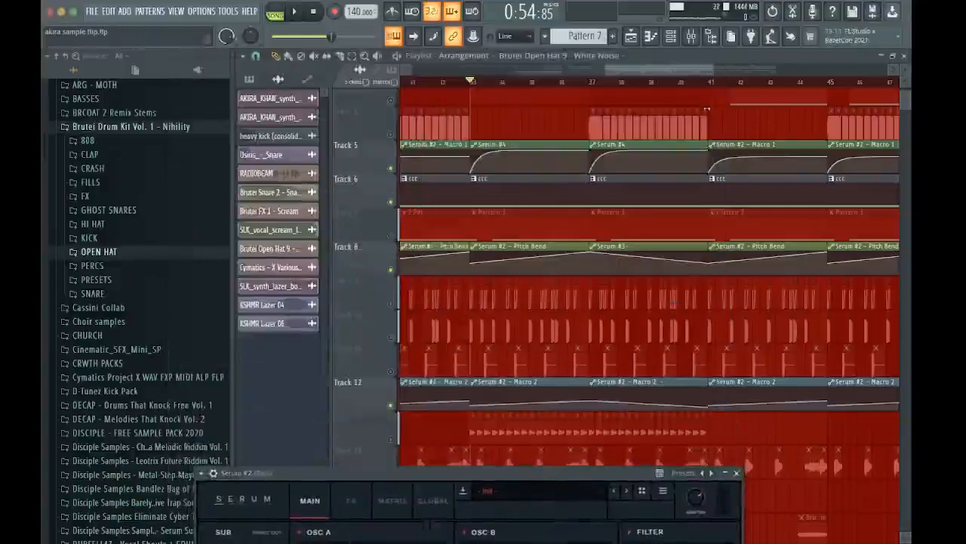
{"action": "double_click", "coordinate": [552, 207]}
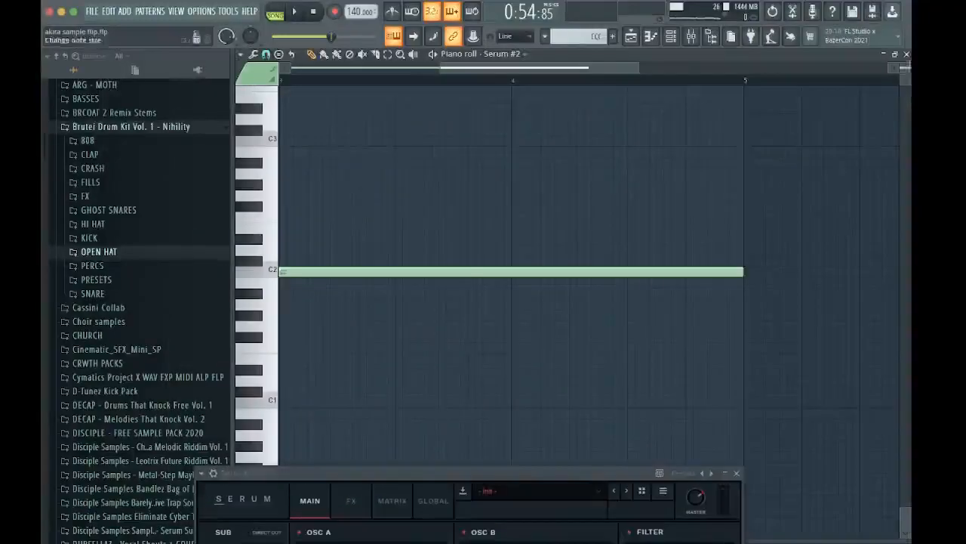
{"action": "left_click", "coordinate": [906, 54]}
{"action": "left_click_drag", "start_coordinate": [550, 479], "coordinate": [583, 64]}
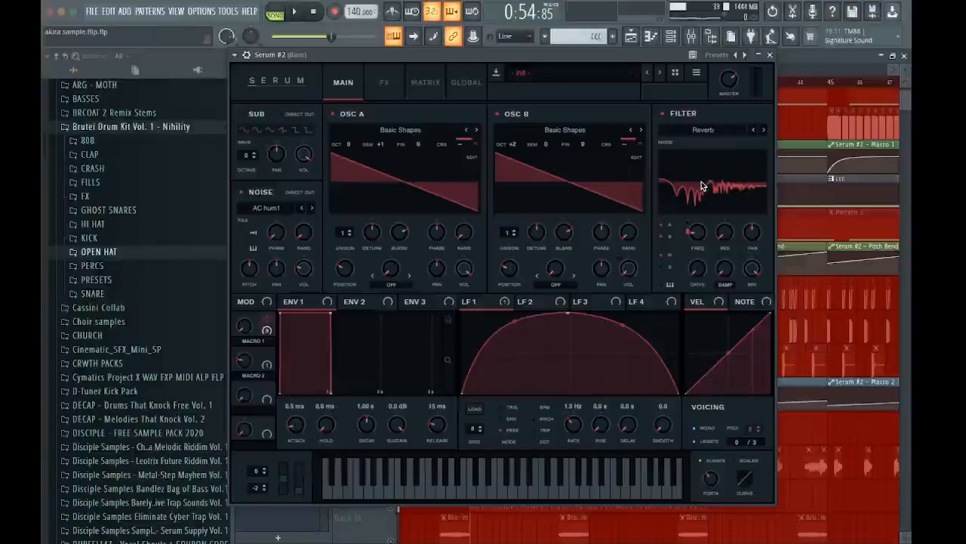
Review Serum #2's Reverb filter cutoff, the LFO 1 routing to oscillator B volume, and the Distortion and Compressor effects.
{"action": "mouse_move", "coordinate": [699, 237]}
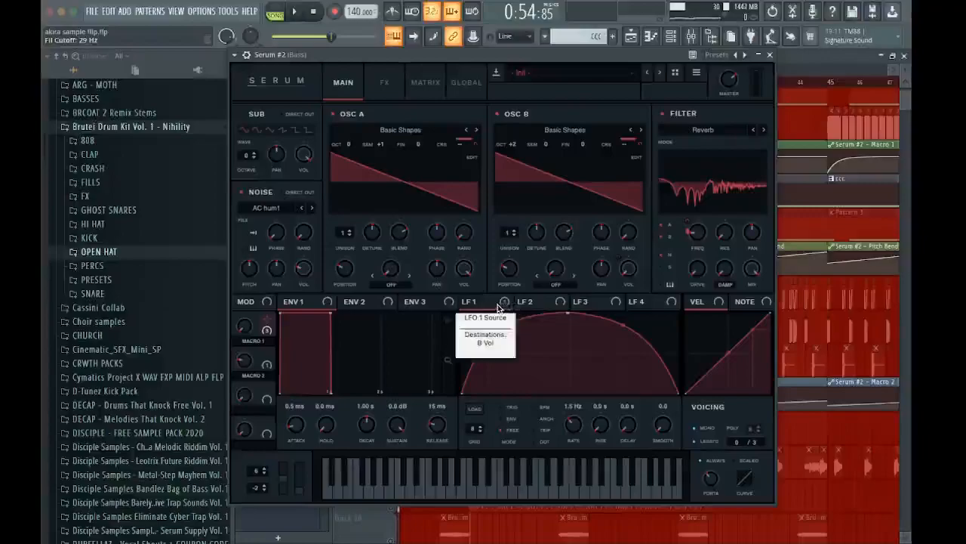
{"action": "left_click_drag", "start_coordinate": [498, 305], "coordinate": [640, 279]}
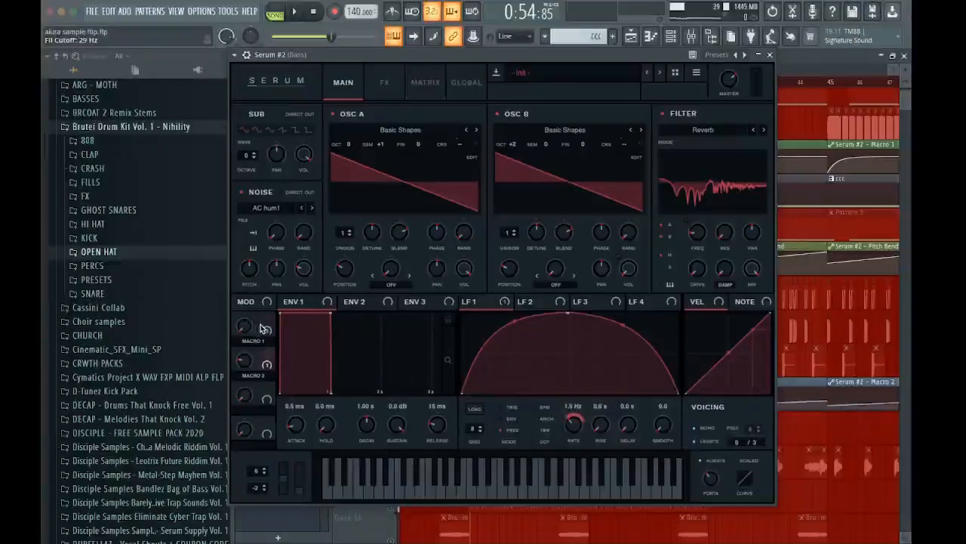
{"action": "left_click", "coordinate": [382, 83]}
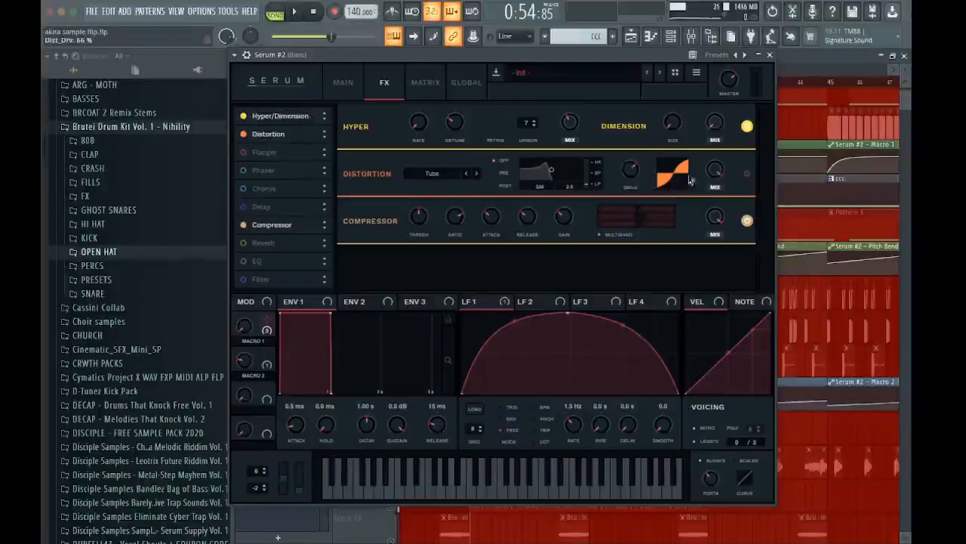
{"action": "left_click", "coordinate": [749, 178]}
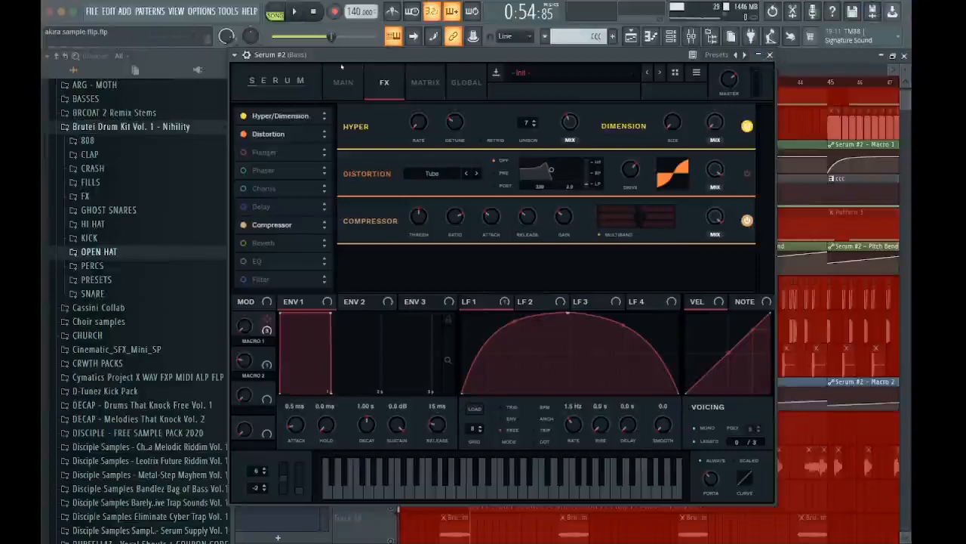
{"action": "left_click", "coordinate": [343, 81]}
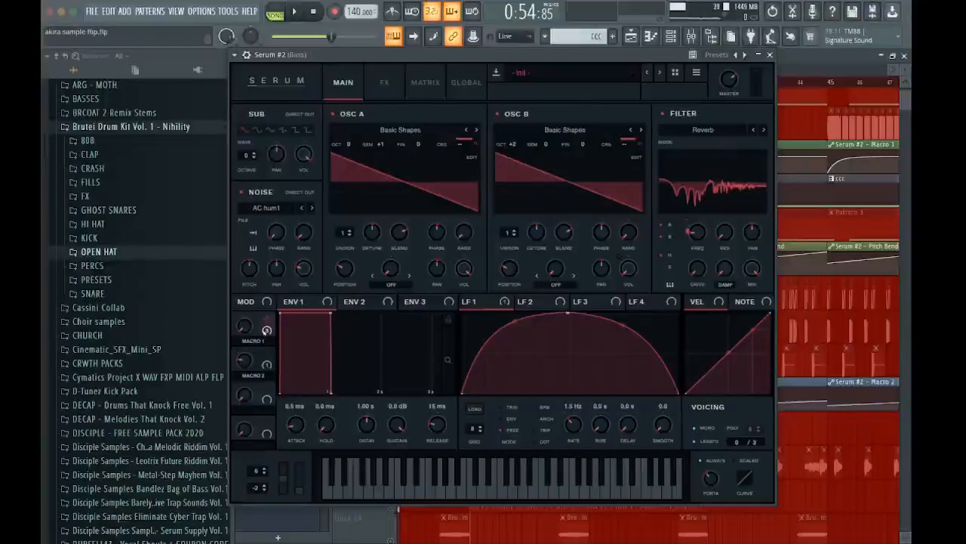
Audition Serum #2's Macro 1 and Macro 2 by turning each knob while notes play, and close the instrument.
{"action": "mouse_move", "coordinate": [266, 330]}
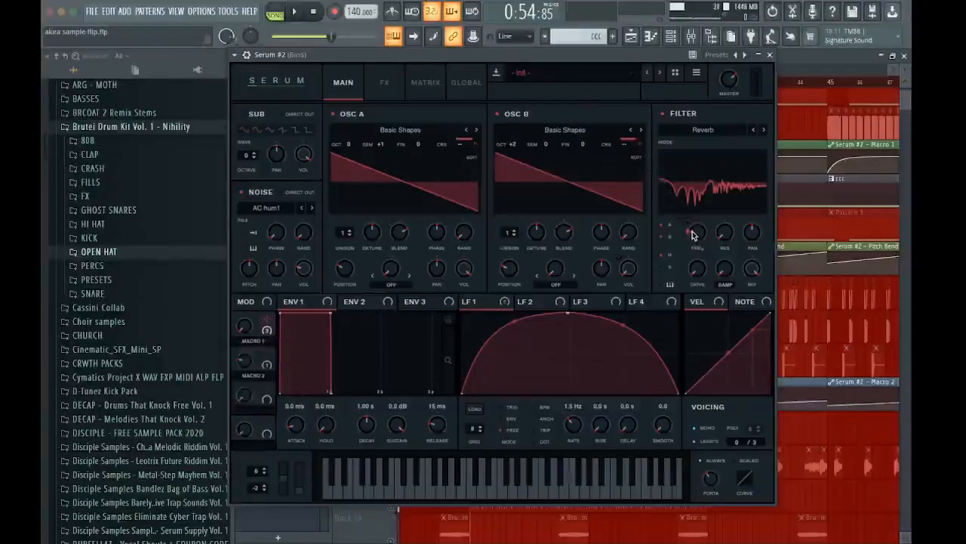
{"action": "mouse_move", "coordinate": [695, 235]}
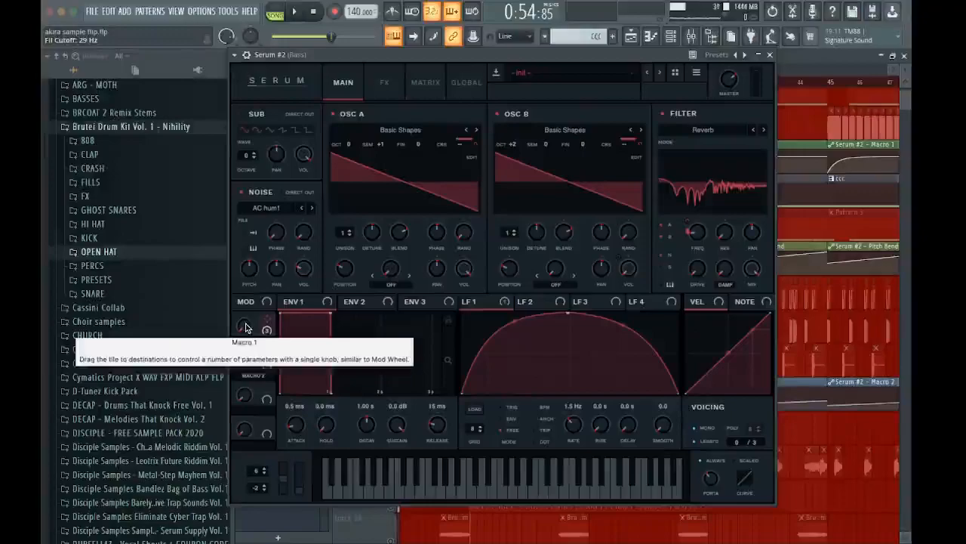
{"action": "left_click_drag", "start_coordinate": [246, 326], "coordinate": [258, 404]}
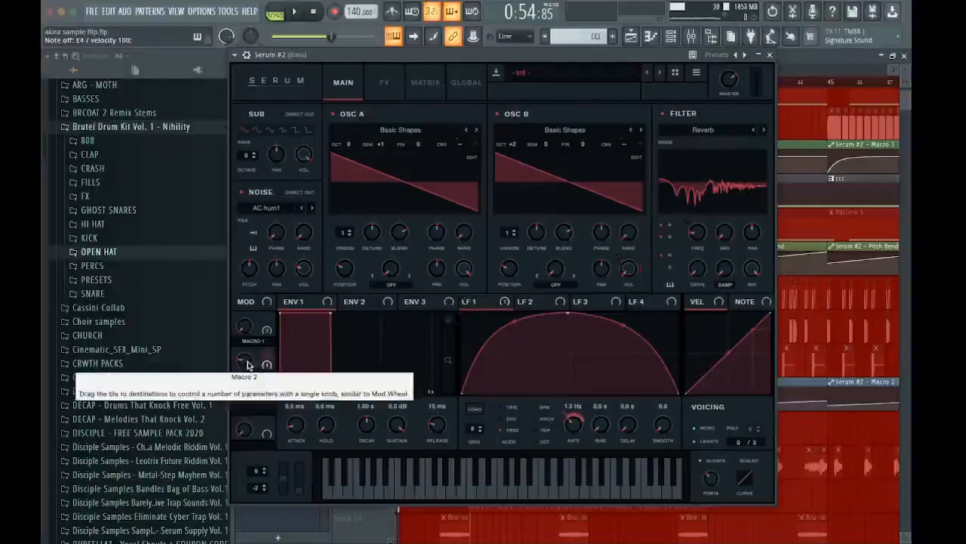
{"action": "mouse_move", "coordinate": [247, 365]}
{"action": "left_mouse_down"}
{"action": "mouse_move", "coordinate": [249, 310]}
{"action": "mouse_move", "coordinate": [259, 364]}
{"action": "left_mouse_up"}
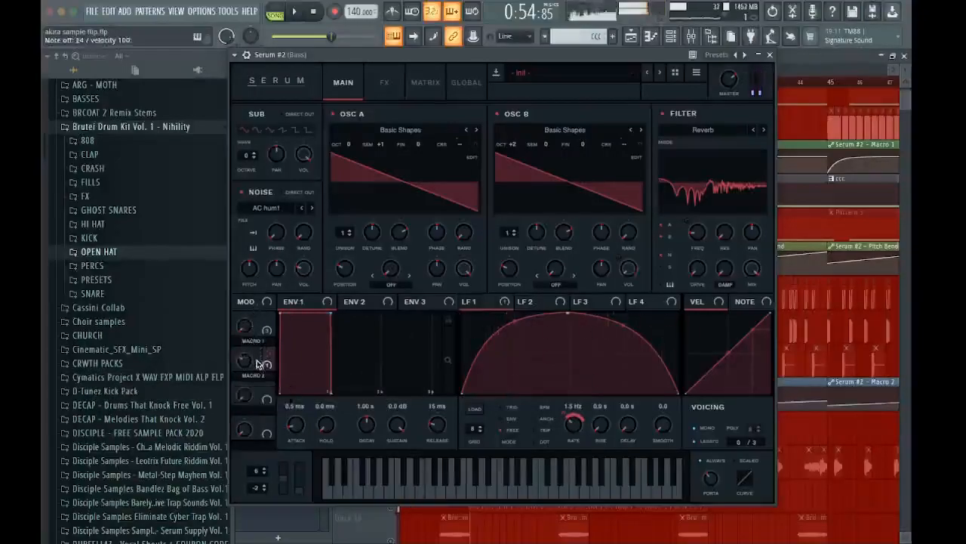
{"action": "left_click", "coordinate": [771, 55]}
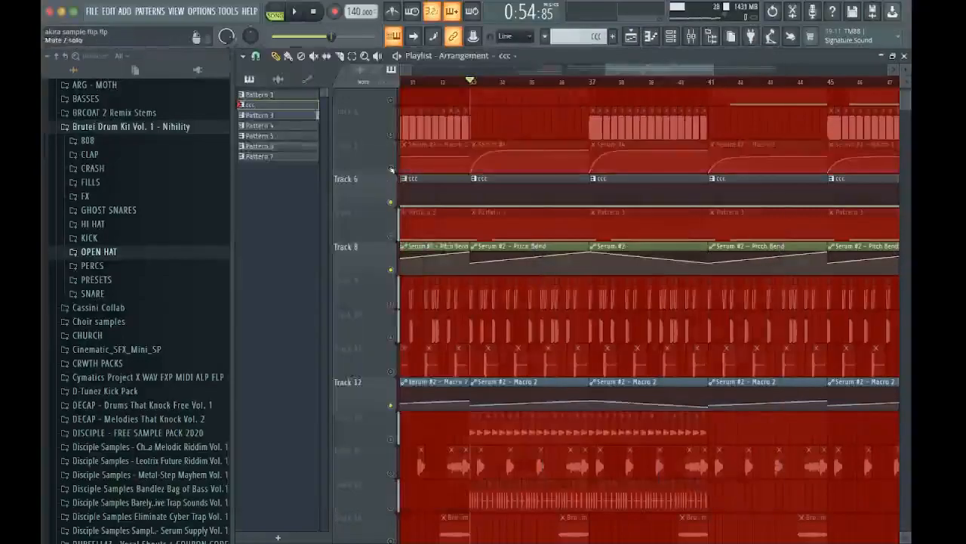
Mute automation Tracks 5, 8 and 12 and play the ccc bass without automation from bar 33.
{"action": "left_click", "coordinate": [390, 269]}
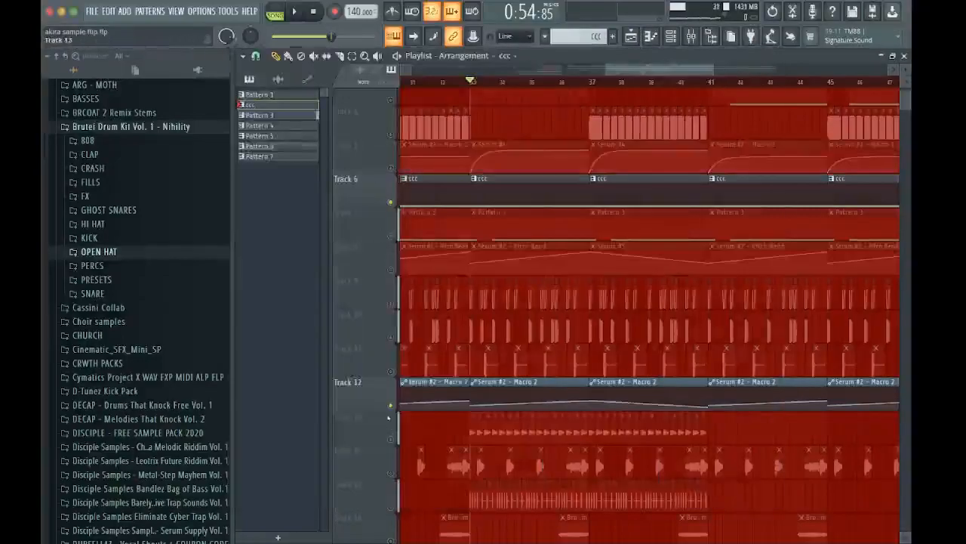
{"action": "left_click", "coordinate": [390, 405]}
{"action": "scroll", "coordinate": [456, 288], "scroll_direction": "up", "scroll_amount": 3}
{"action": "scroll", "coordinate": [419, 247], "scroll_direction": "down", "scroll_amount": 1}
{"action": "key", "text": "space"}
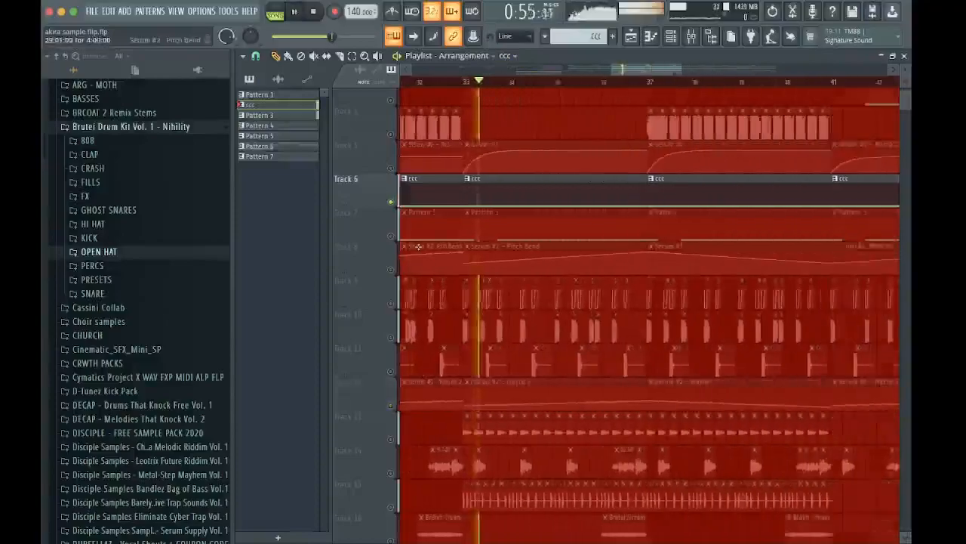
{"action": "key", "text": "space"}
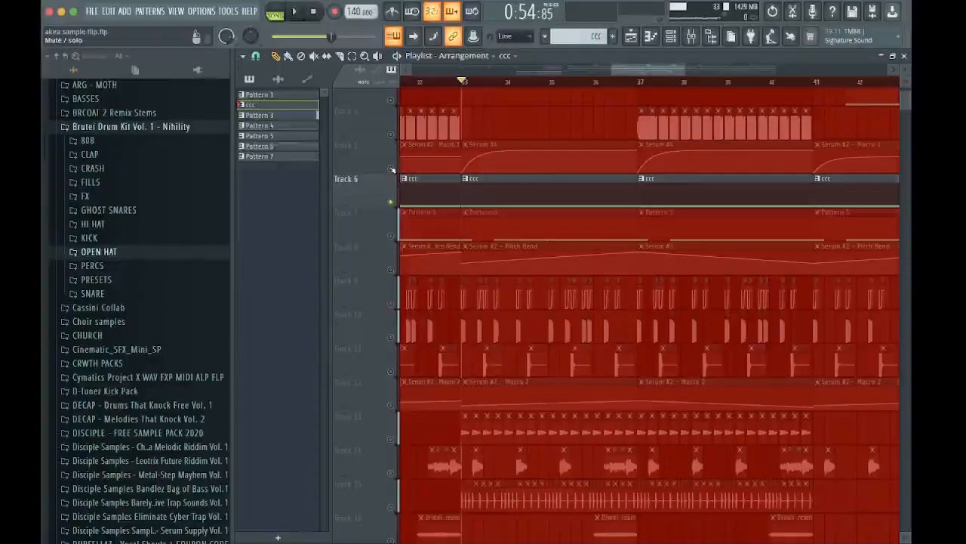
Unmute Track 5 and play the bass from bar 33 with its Macro 1 automation.
{"action": "left_click", "coordinate": [391, 169]}
{"action": "key", "text": "space"}
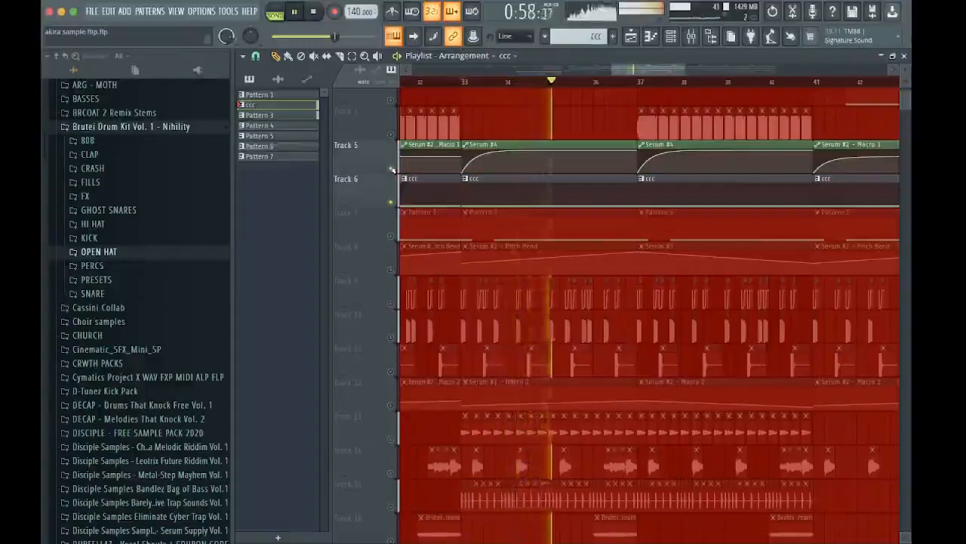
{"action": "key", "text": "space"}
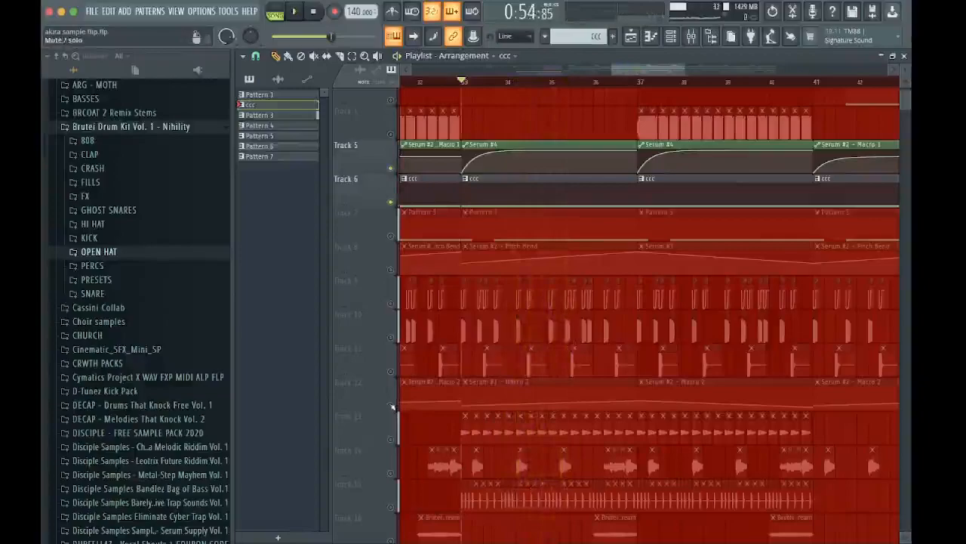
Unmute Track 12 and play the bass from bar 33 with the Macro 2 automation added.
{"action": "left_click", "coordinate": [391, 406]}
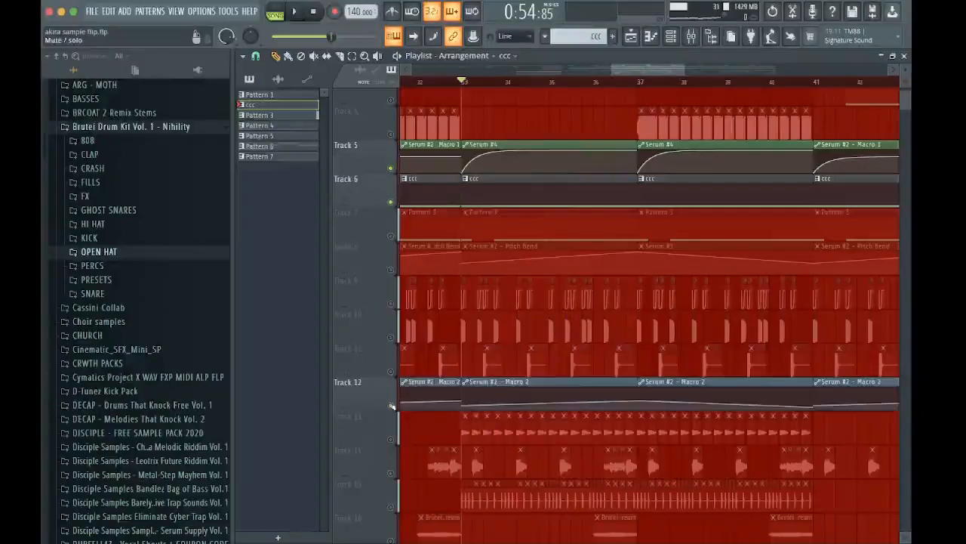
{"action": "key", "text": "space"}
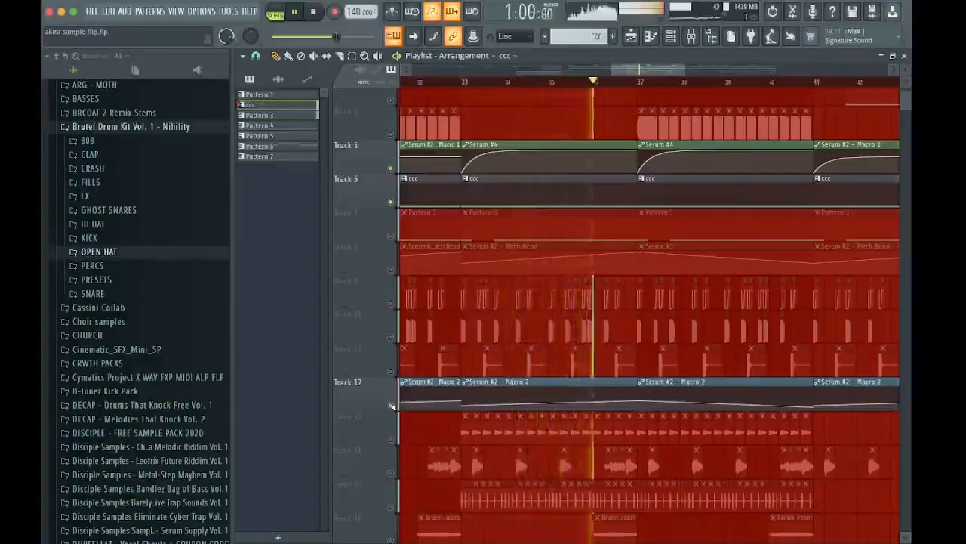
{"action": "key", "text": "space"}
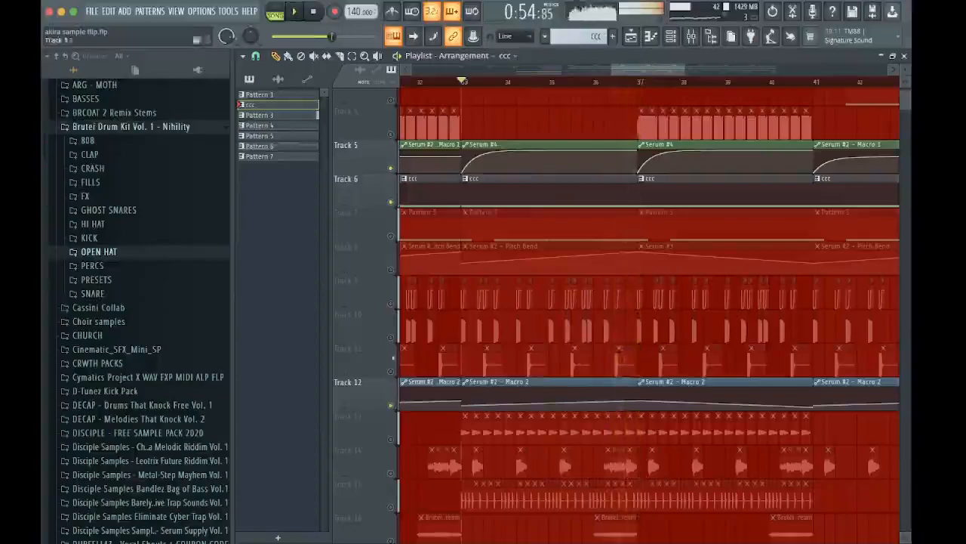
Unmute Track 8 and play the bass from bar 33 with the Pitch Bend automation added.
{"action": "left_click", "coordinate": [390, 269]}
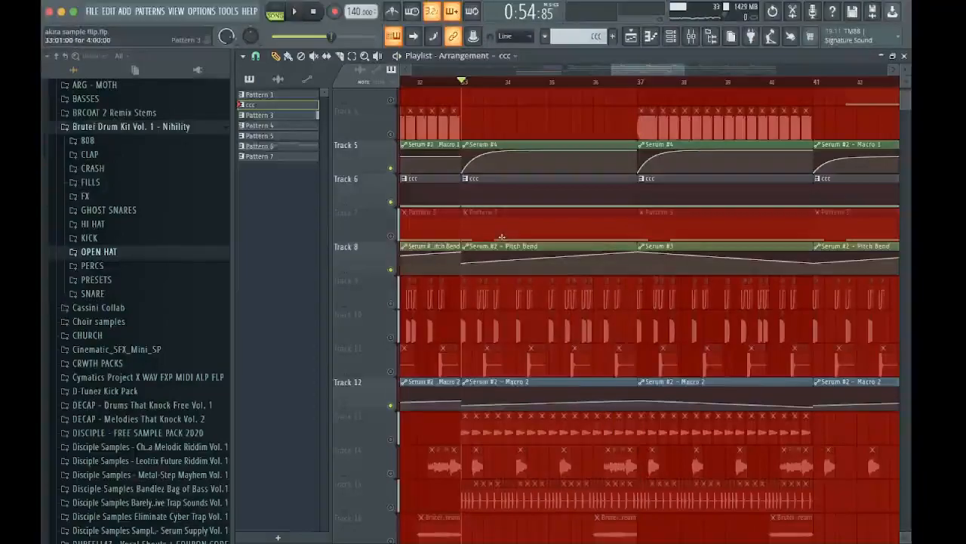
{"action": "key", "text": "space"}
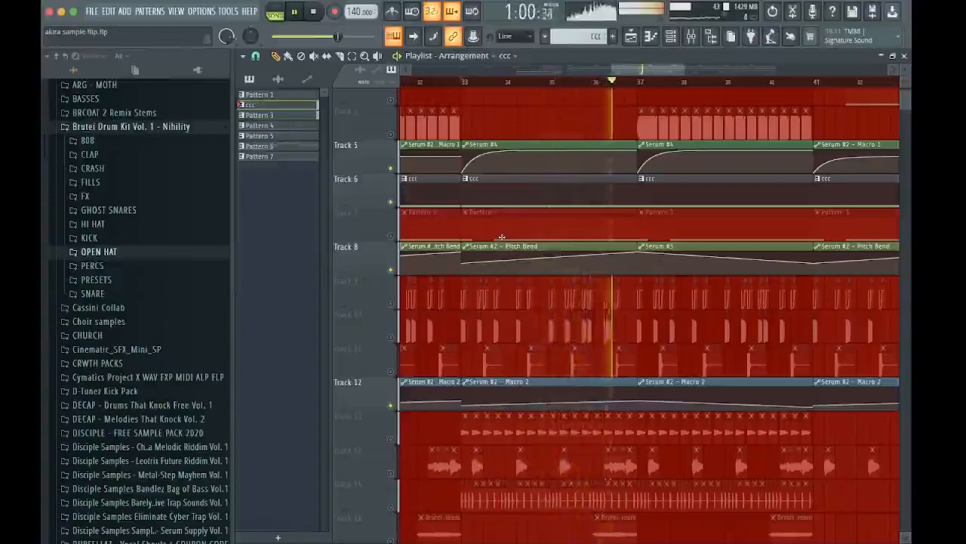
{"action": "key", "text": "space"}
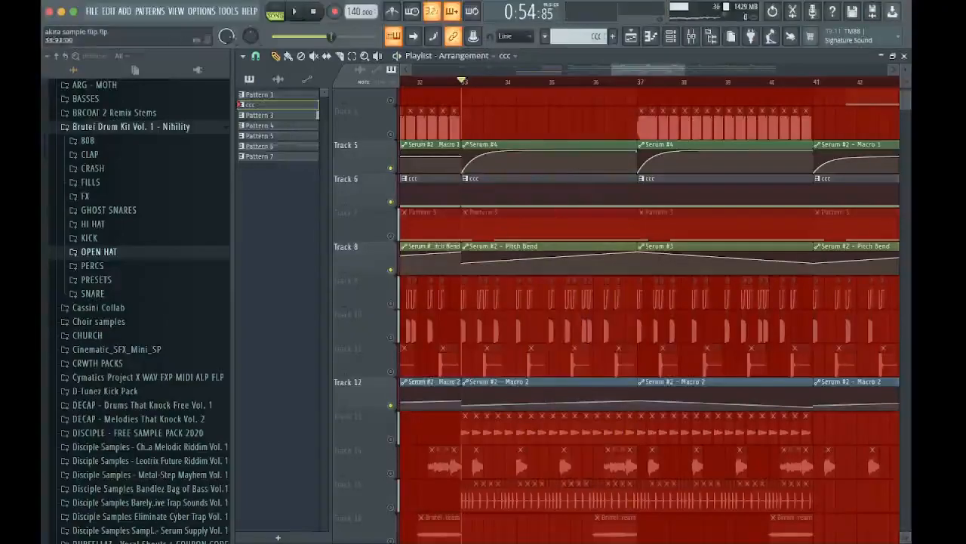
Open the mixer and inspect the Color and Fatness settings of Sausage Fattener on Bass insert 5.
{"action": "left_click", "coordinate": [691, 36]}
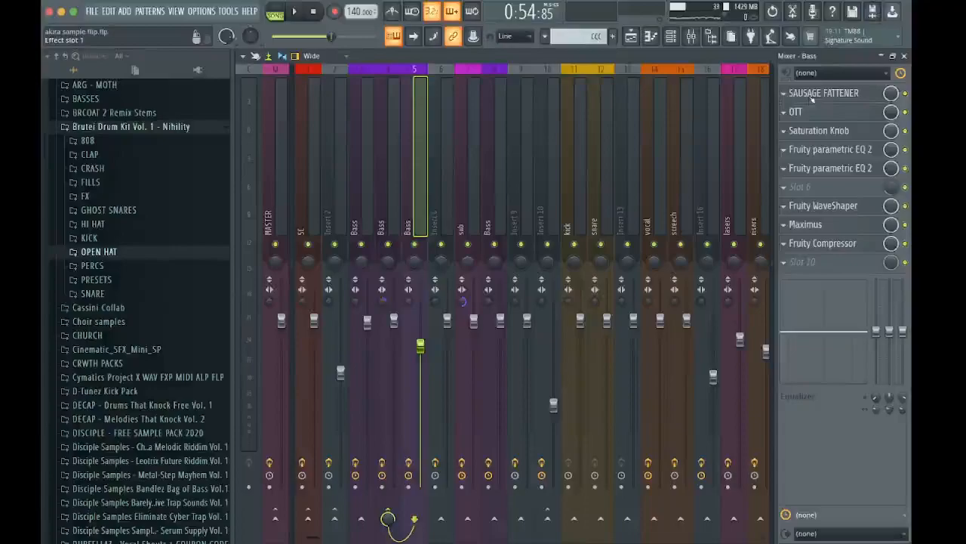
{"action": "left_click", "coordinate": [813, 99]}
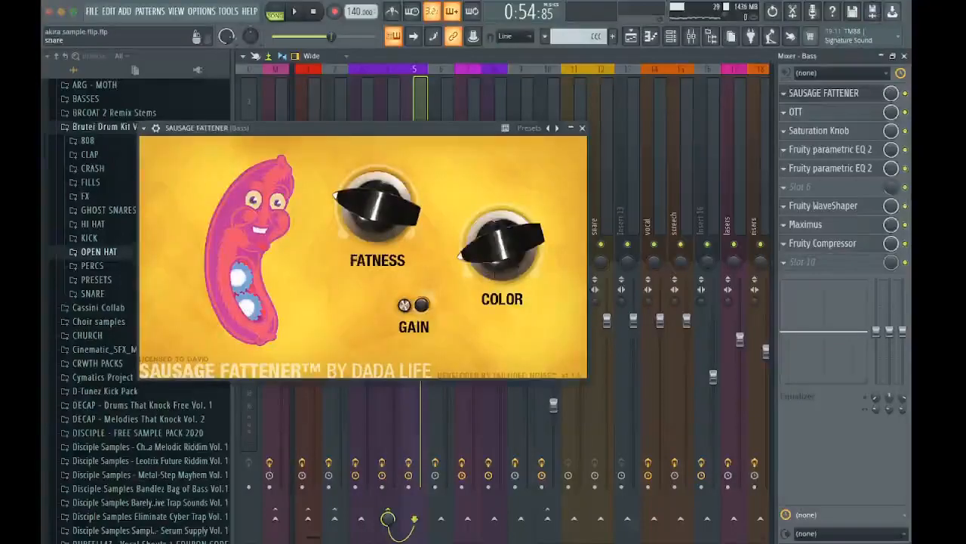
{"action": "mouse_move", "coordinate": [491, 243]}
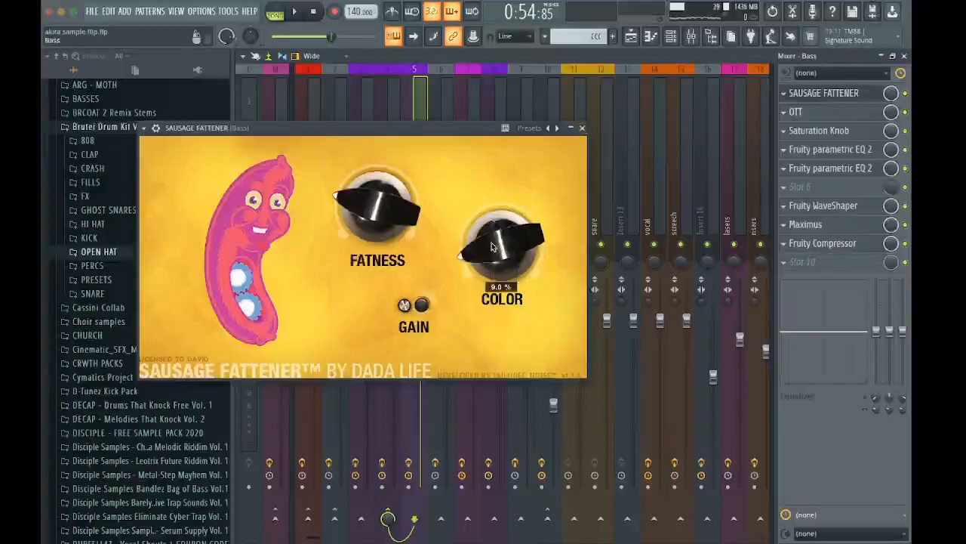
{"action": "left_click_drag", "start_coordinate": [490, 243], "coordinate": [491, 245]}
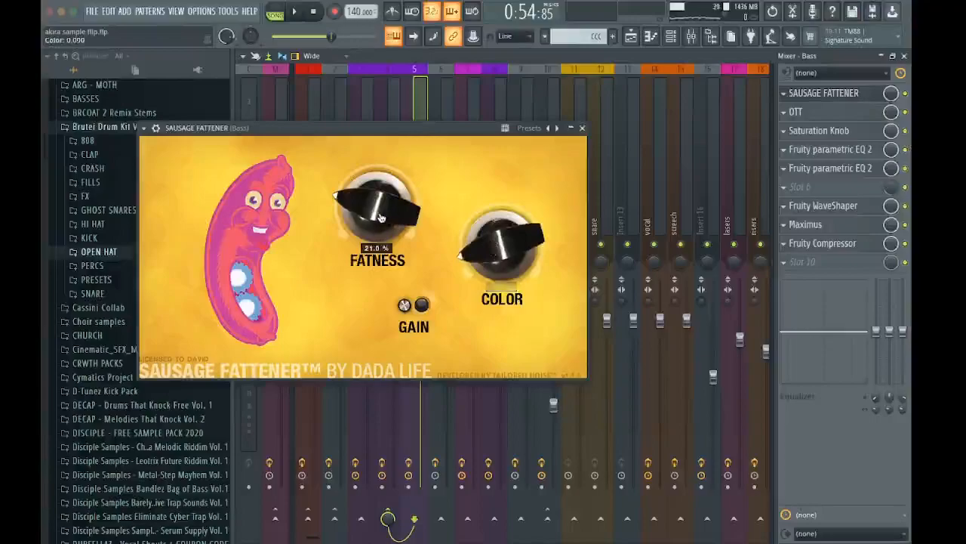
{"action": "left_click", "coordinate": [583, 127]}
Inspect the OTT and Softube Saturation Knob settings on Bass insert 5.
{"action": "left_click", "coordinate": [799, 112]}
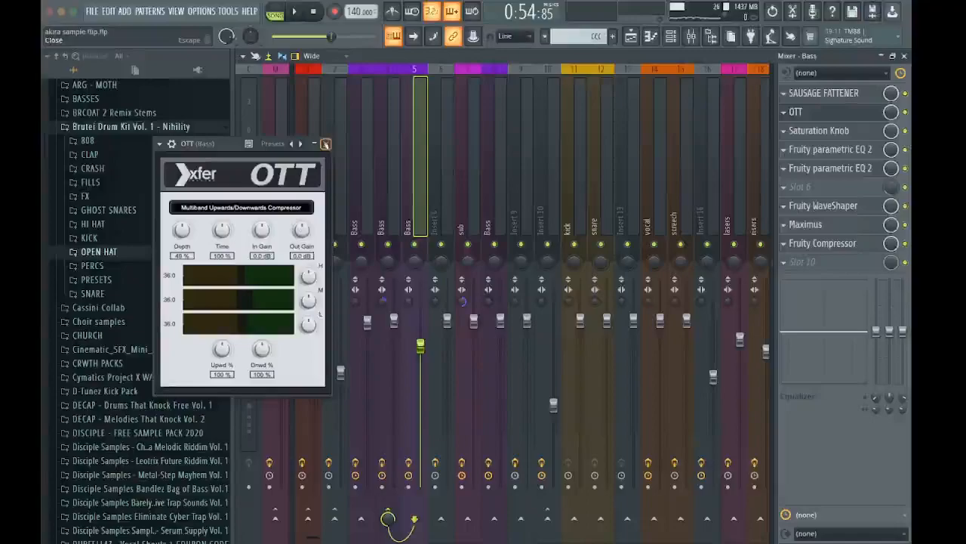
{"action": "left_click", "coordinate": [326, 143]}
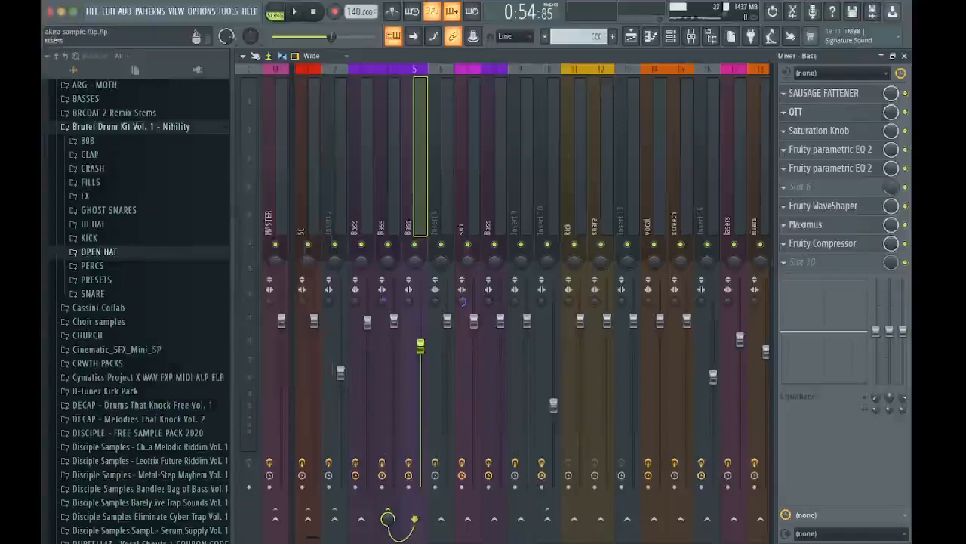
{"action": "left_click", "coordinate": [818, 131]}
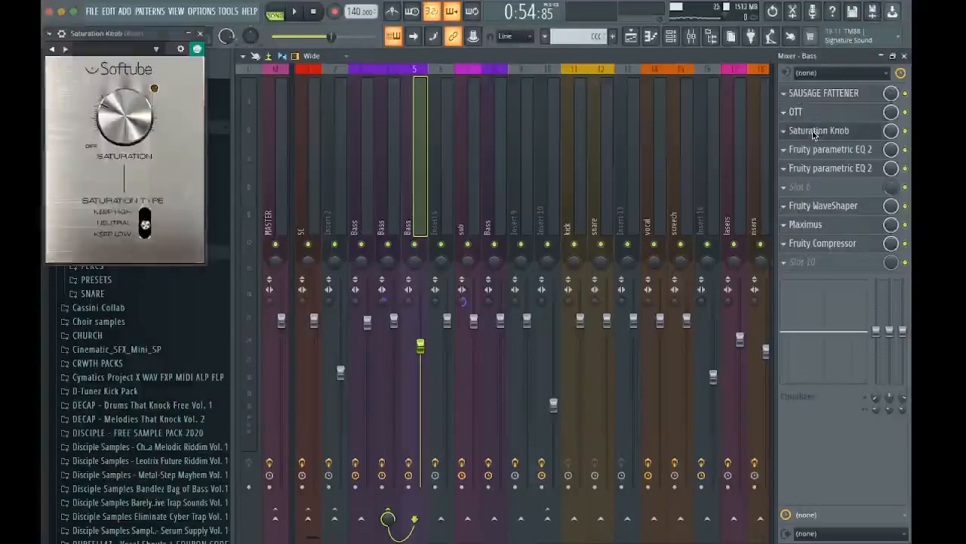
{"action": "left_click", "coordinate": [123, 113]}
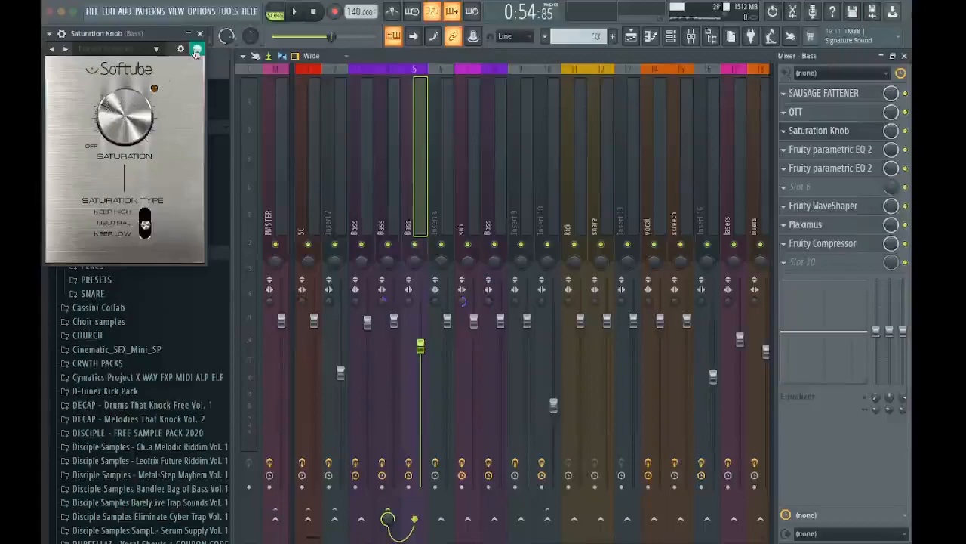
{"action": "left_click", "coordinate": [200, 34]}
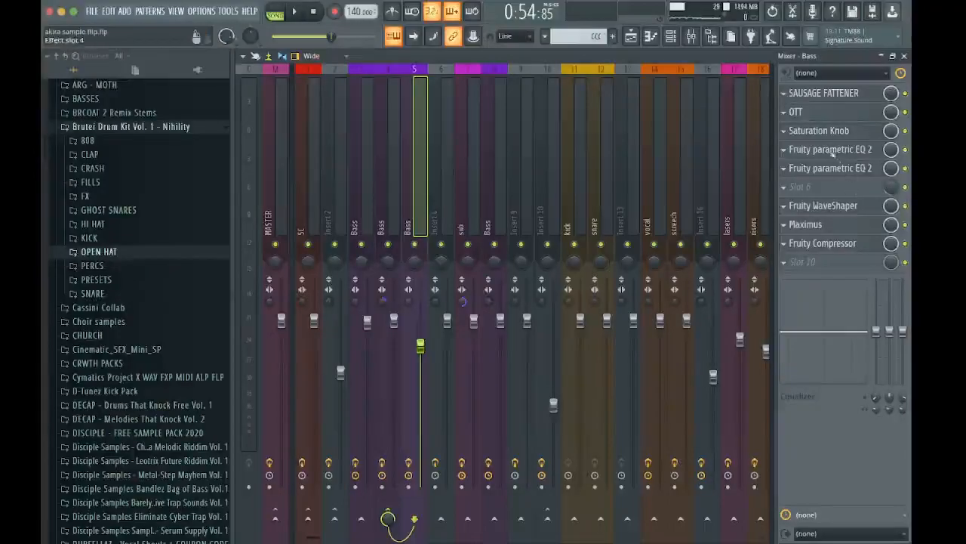
Examine the band settings and curves of both Fruity parametric EQ 2 instances on Bass insert 5.
{"action": "left_click", "coordinate": [830, 150]}
{"action": "left_click_drag", "start_coordinate": [520, 190], "coordinate": [450, 82]}
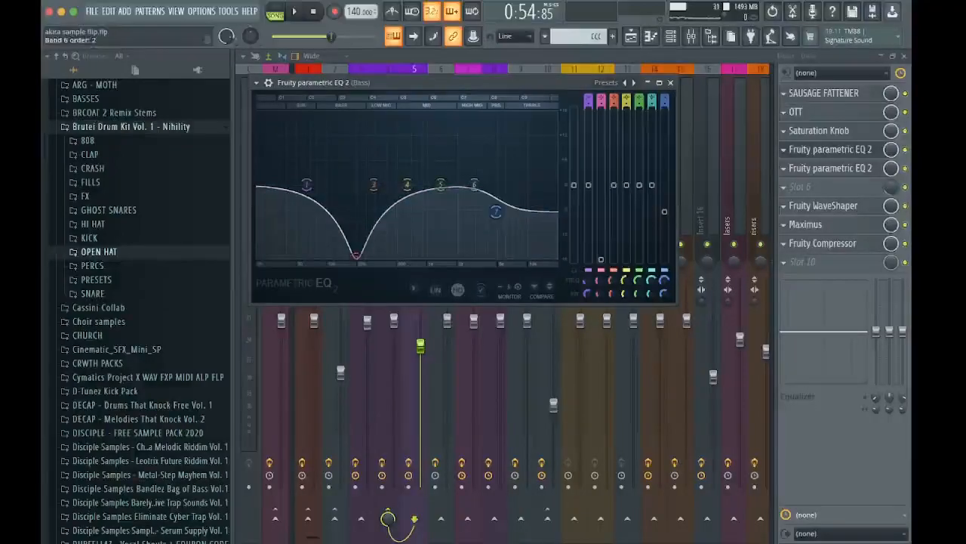
{"action": "left_click", "coordinate": [670, 82]}
{"action": "left_click", "coordinate": [823, 167]}
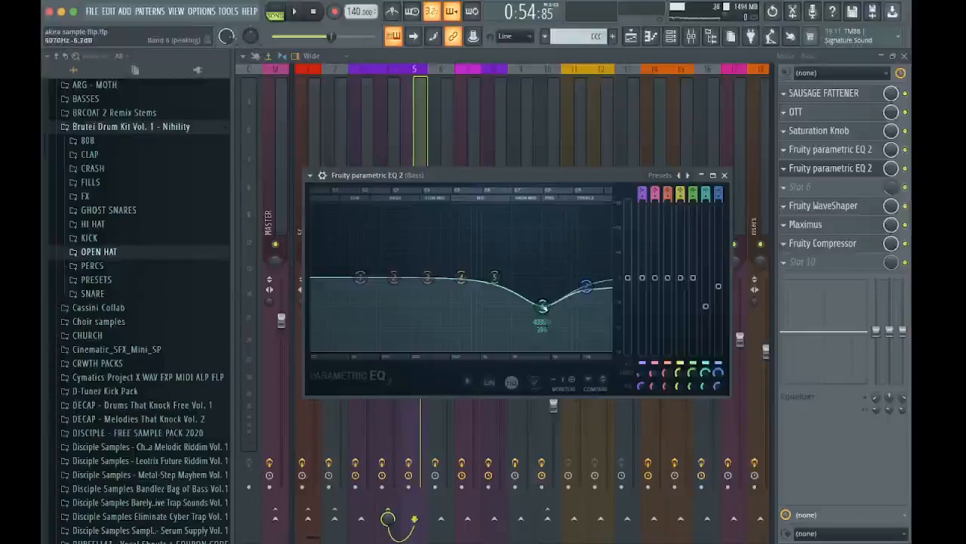
{"action": "left_click_drag", "start_coordinate": [594, 281], "coordinate": [588, 284]}
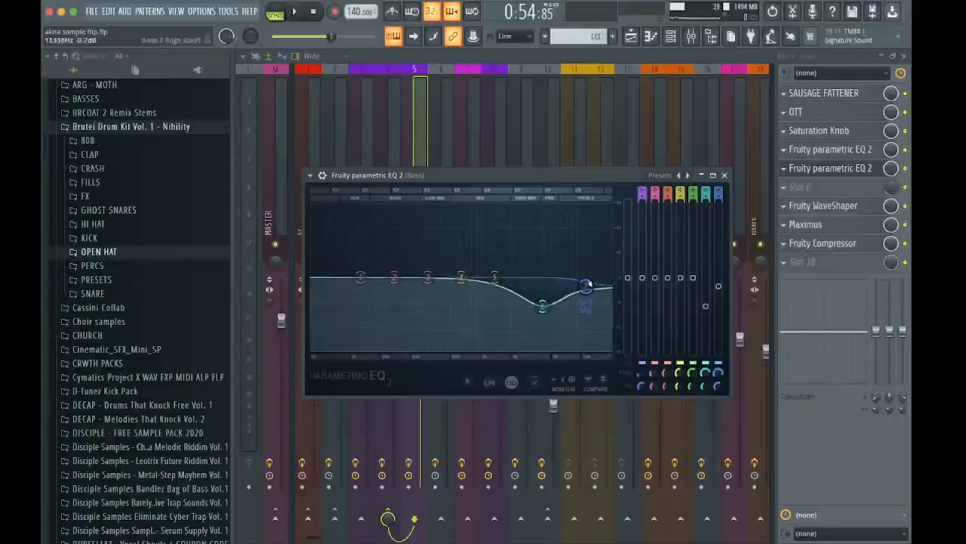
{"action": "scroll", "coordinate": [587, 285], "scroll_direction": "up", "scroll_amount": 2}
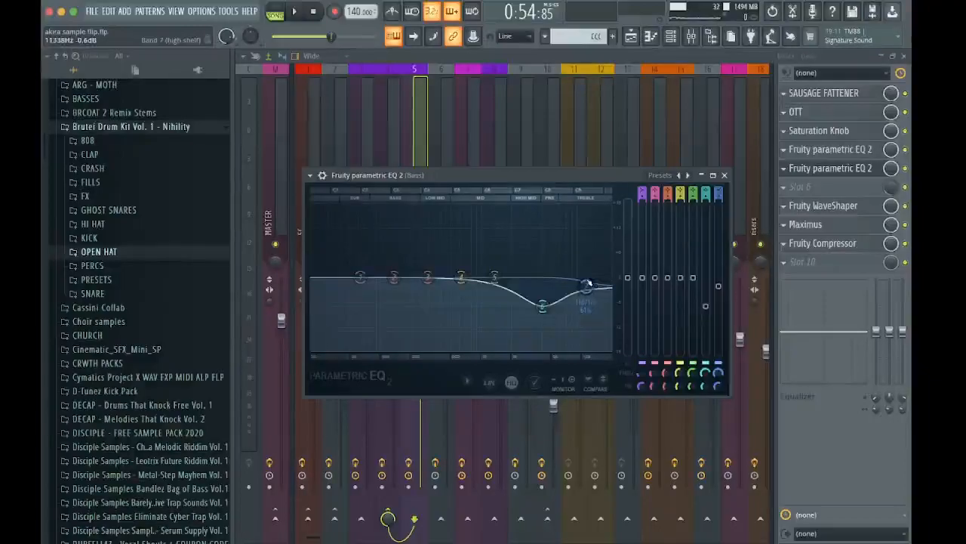
{"action": "left_click", "coordinate": [724, 175]}
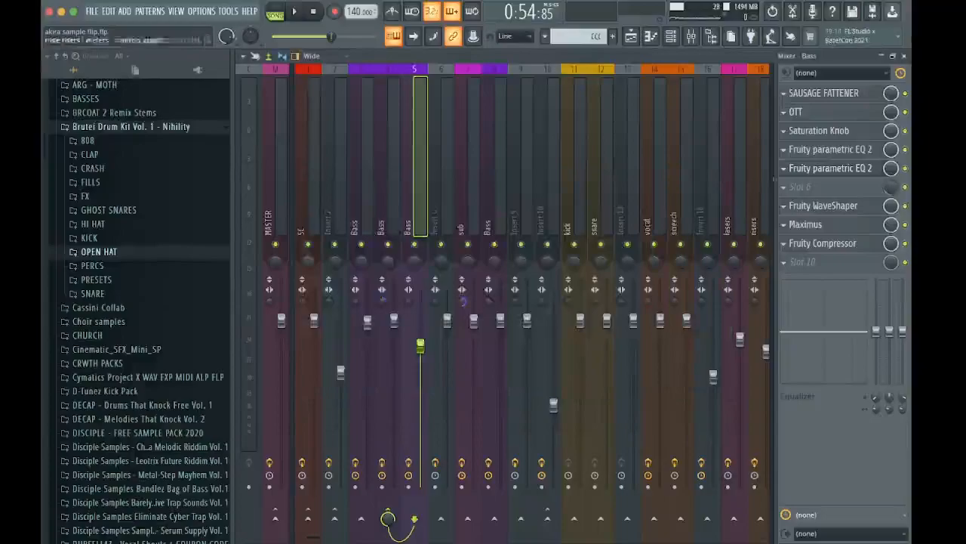
Examine the Fruity WaveShaper curve and the Maximus low-band settings on Bass insert 5.
{"action": "left_click", "coordinate": [822, 206]}
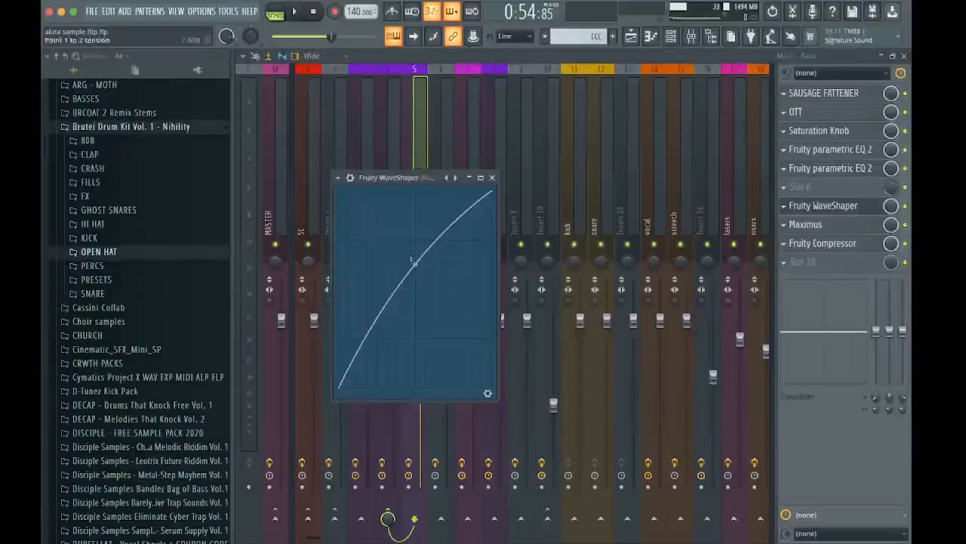
{"action": "left_click", "coordinate": [492, 178]}
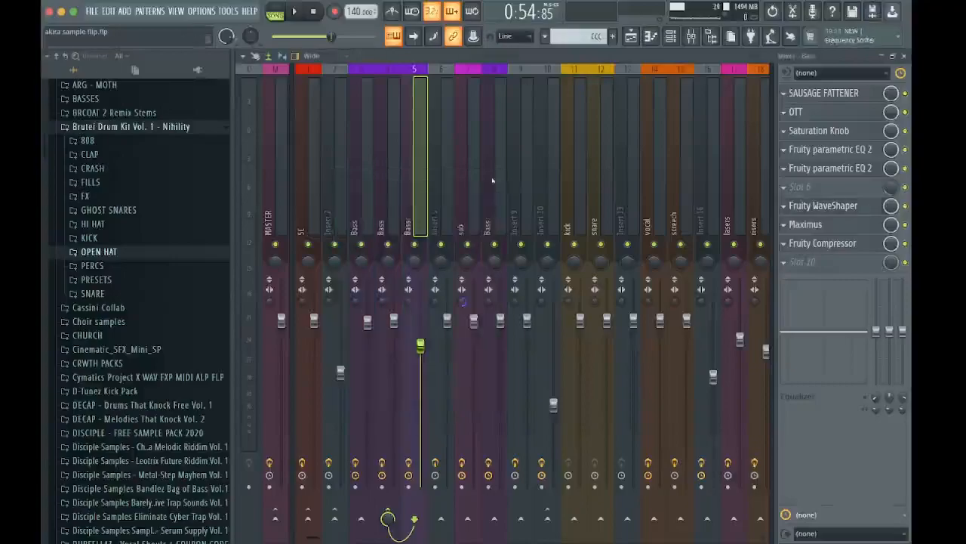
{"action": "left_click", "coordinate": [808, 225]}
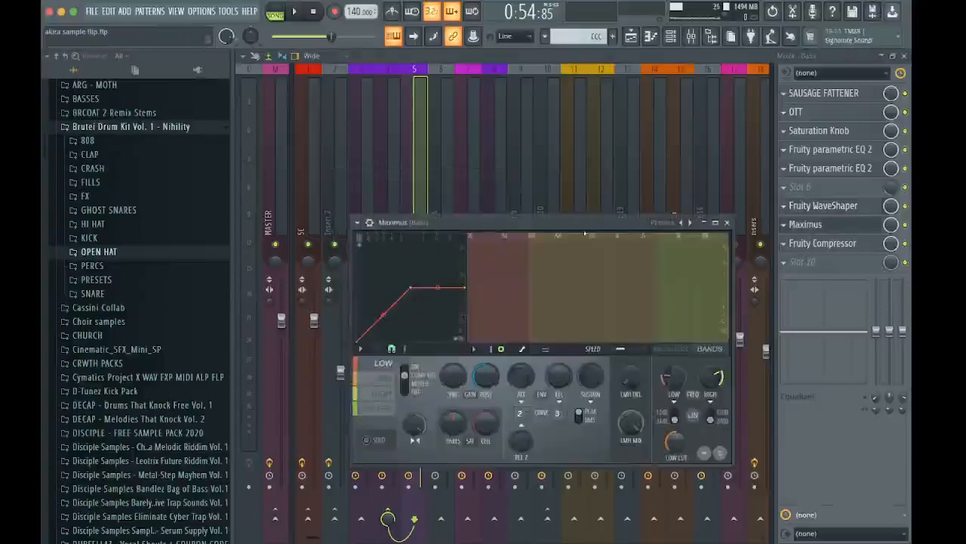
{"action": "left_click_drag", "start_coordinate": [555, 218], "coordinate": [526, 71]}
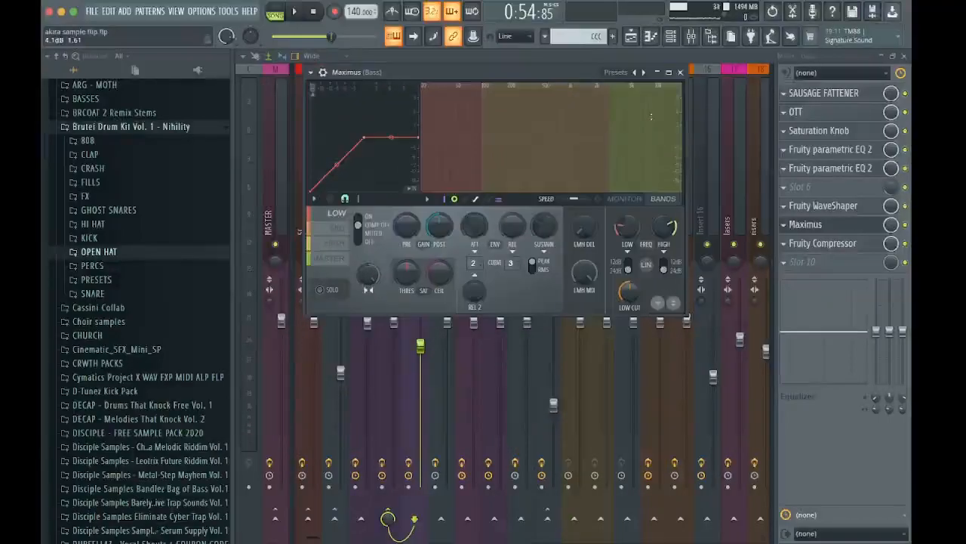
{"action": "left_click", "coordinate": [823, 224]}
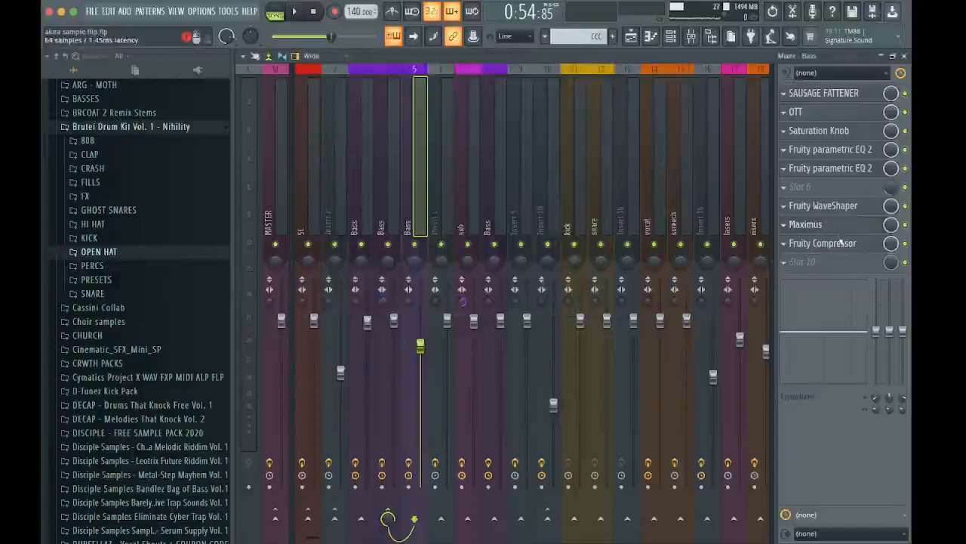
Inspect the Fruity Compressor threshold, ratio and gain settings on Bass insert 5.
{"action": "left_click", "coordinate": [841, 244]}
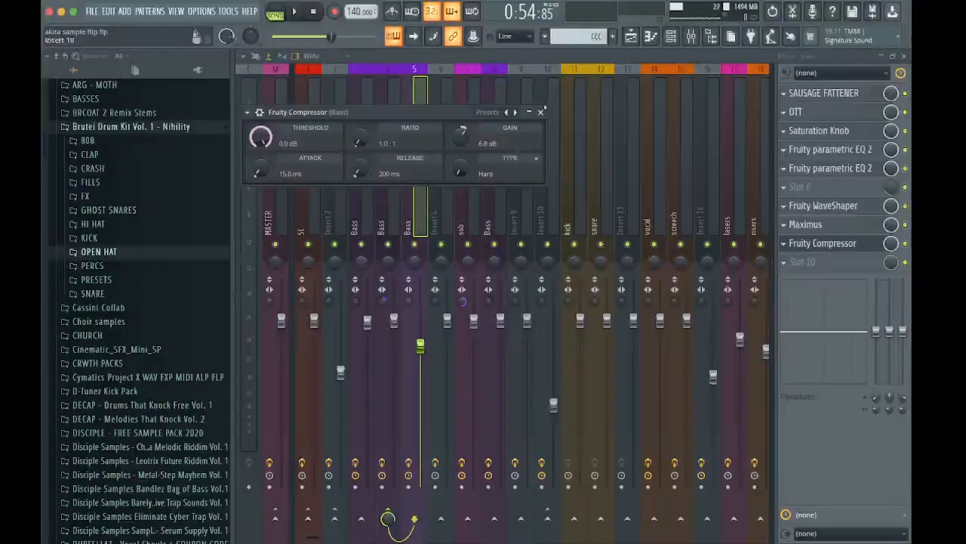
{"action": "left_click", "coordinate": [540, 111]}
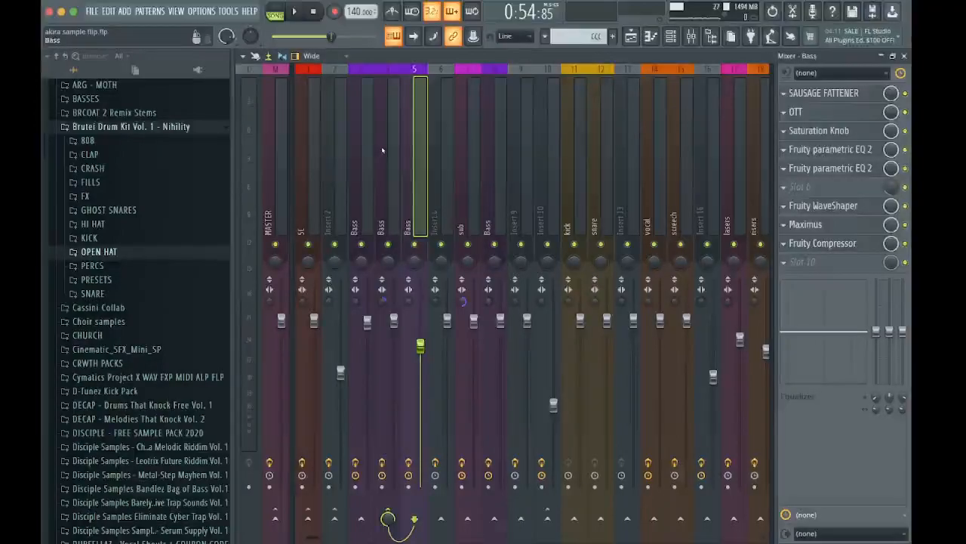
Select Bass insert 4 and inspect the Fatness and Color settings of its Sausage Fattener.
{"action": "left_click", "coordinate": [382, 150]}
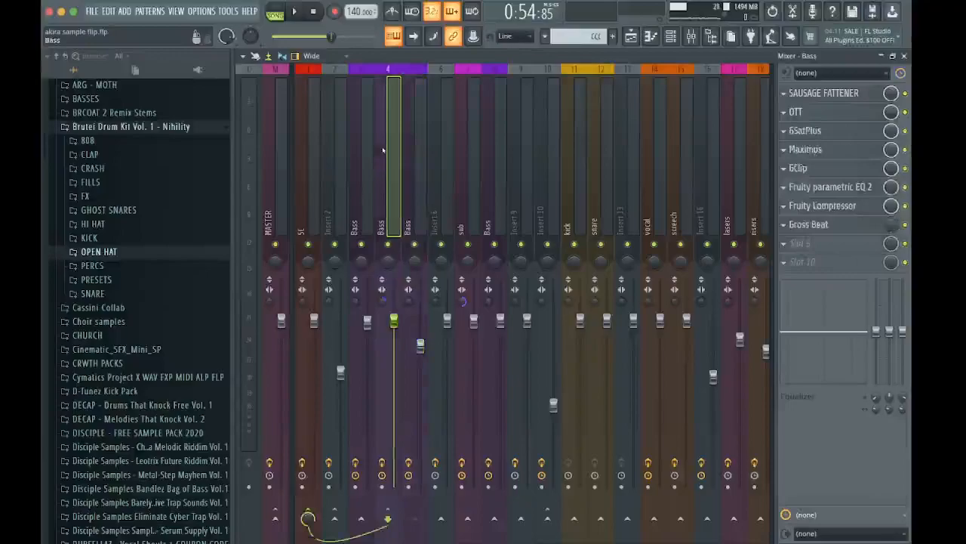
{"action": "left_click", "coordinate": [817, 96]}
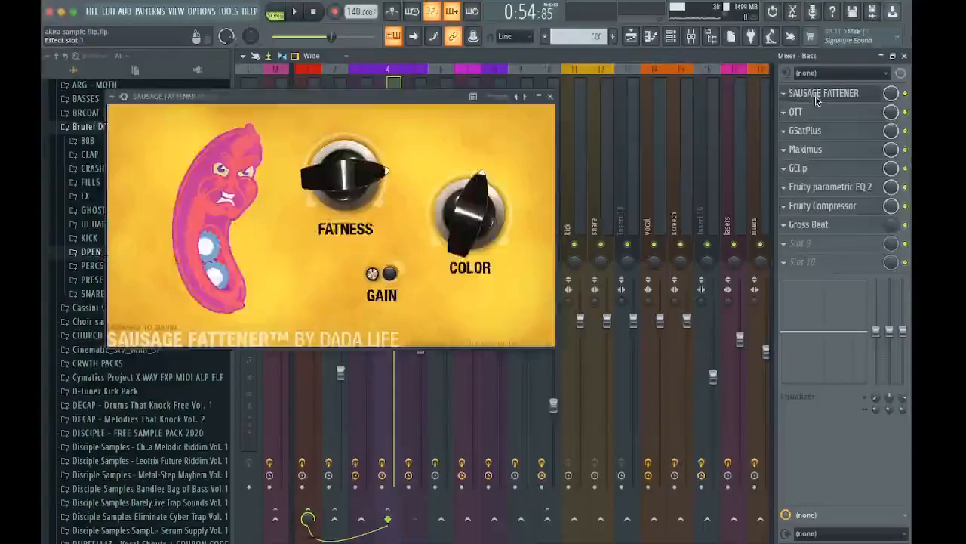
{"action": "mouse_move", "coordinate": [344, 184]}
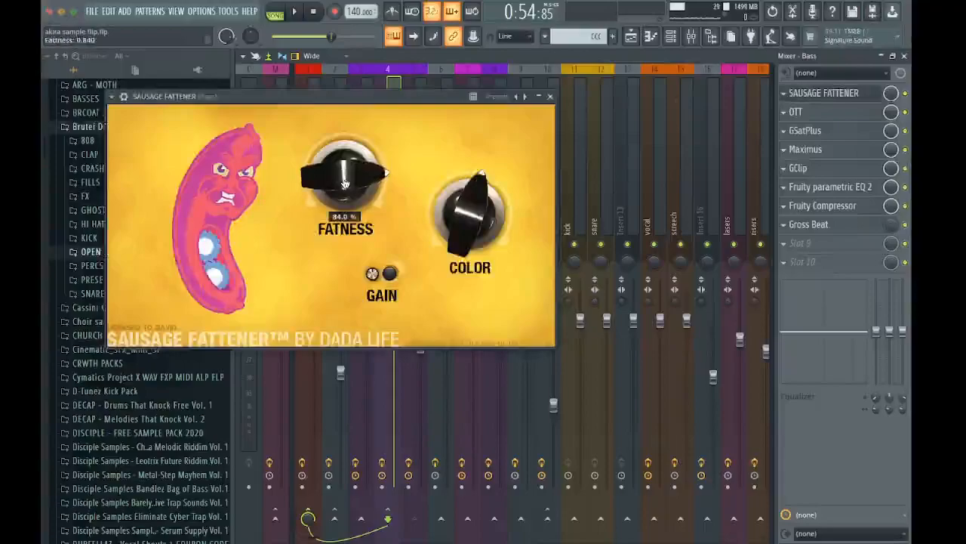
{"action": "mouse_move", "coordinate": [481, 232]}
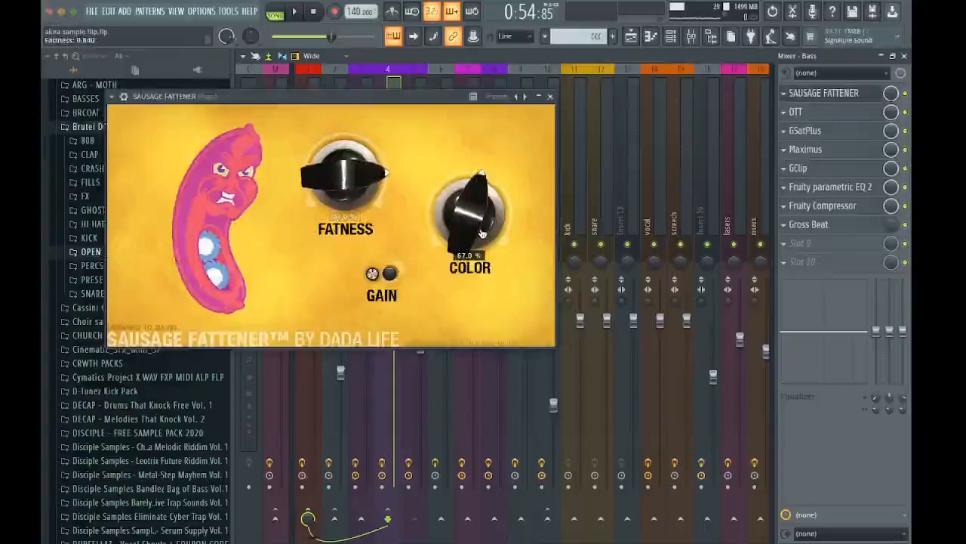
{"action": "left_click", "coordinate": [550, 96]}
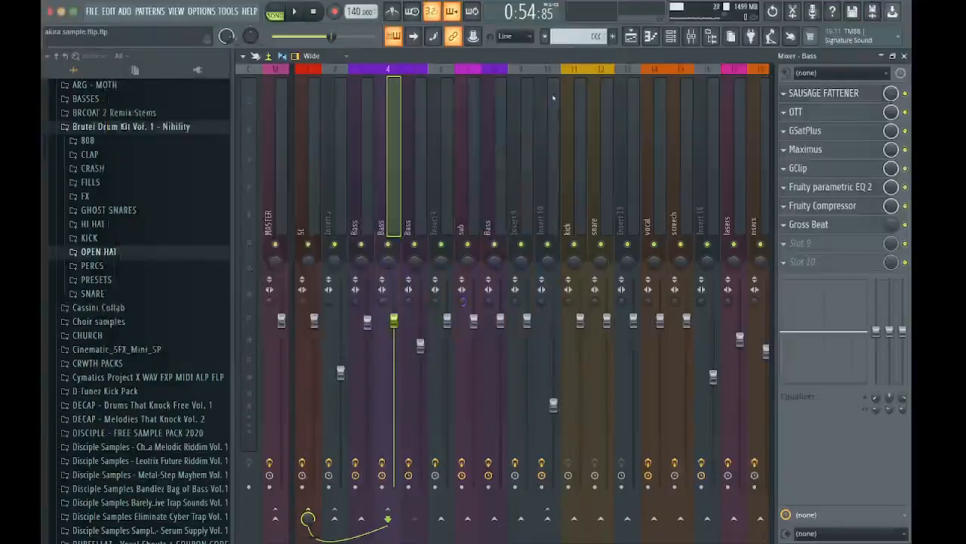
Inspect the OTT and GSatPlus saturation settings on Bass insert 4.
{"action": "left_click", "coordinate": [849, 112]}
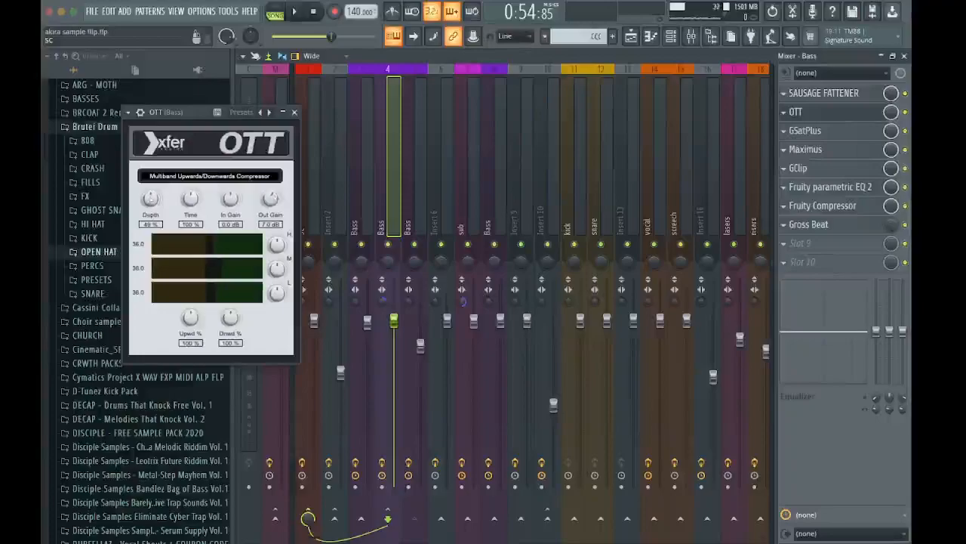
{"action": "left_click", "coordinate": [295, 112]}
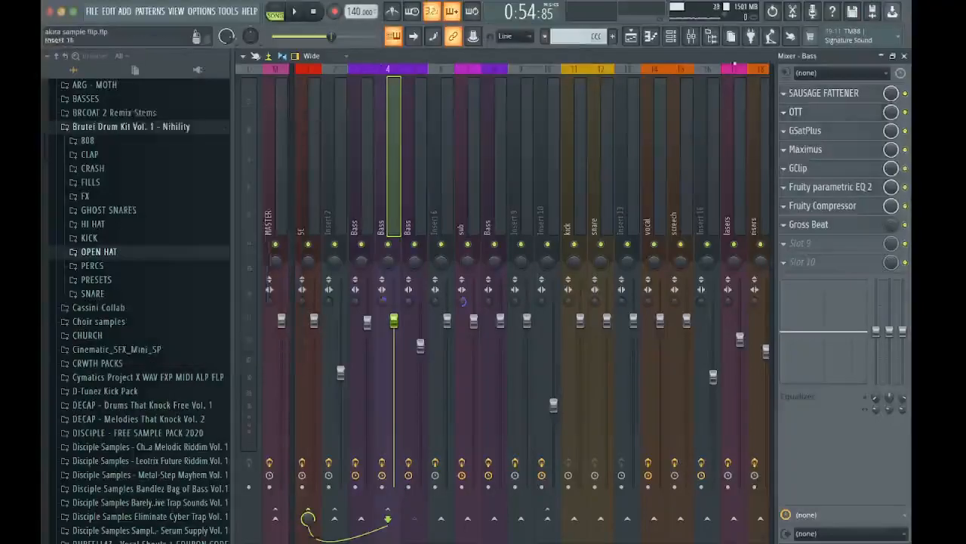
{"action": "left_click", "coordinate": [834, 134]}
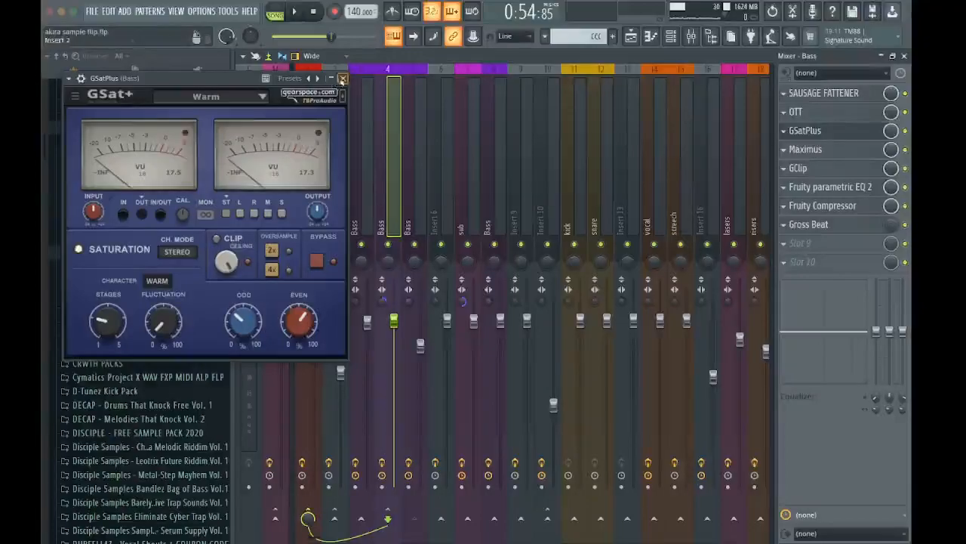
{"action": "left_click", "coordinate": [343, 78]}
Inspect the Maximus and GClip settings on Bass insert 4.
{"action": "left_click", "coordinate": [804, 149]}
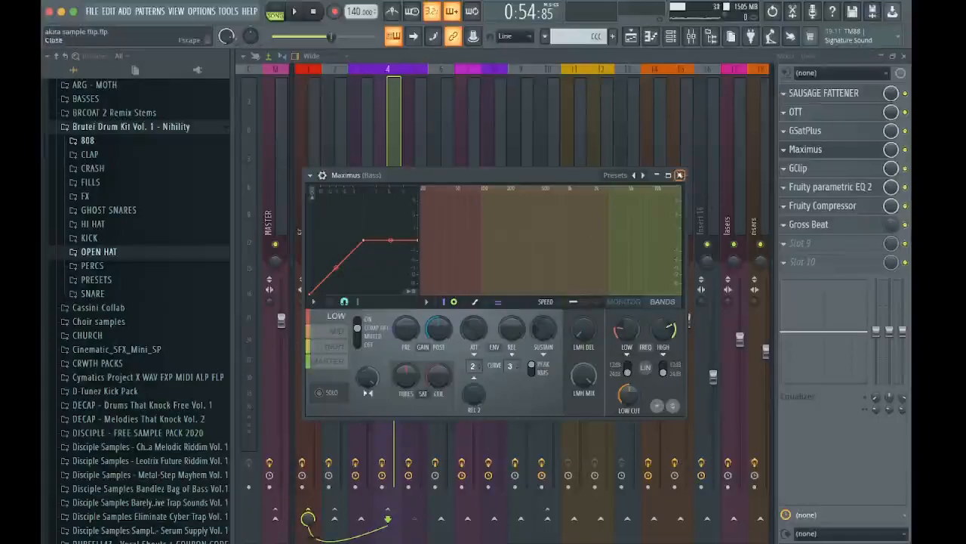
{"action": "left_click", "coordinate": [680, 175]}
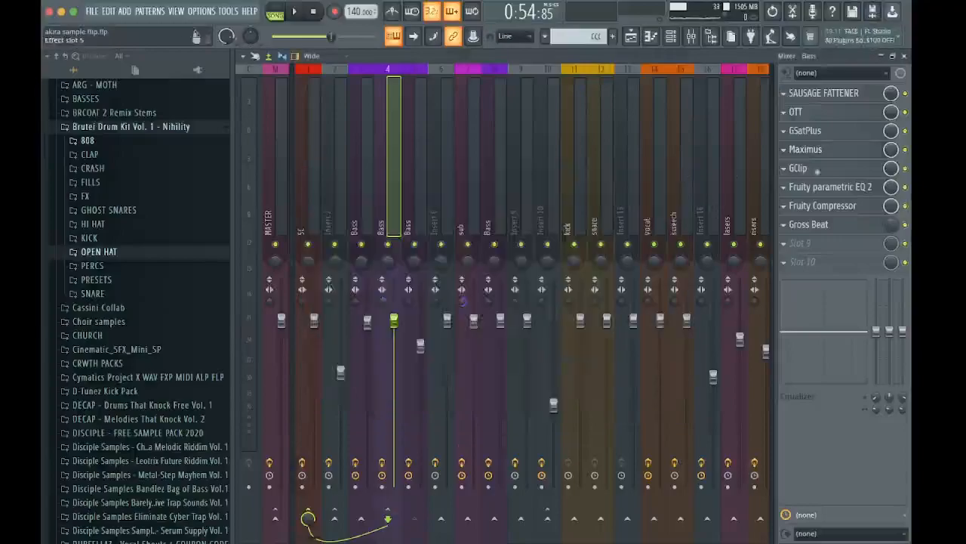
{"action": "left_click", "coordinate": [828, 168]}
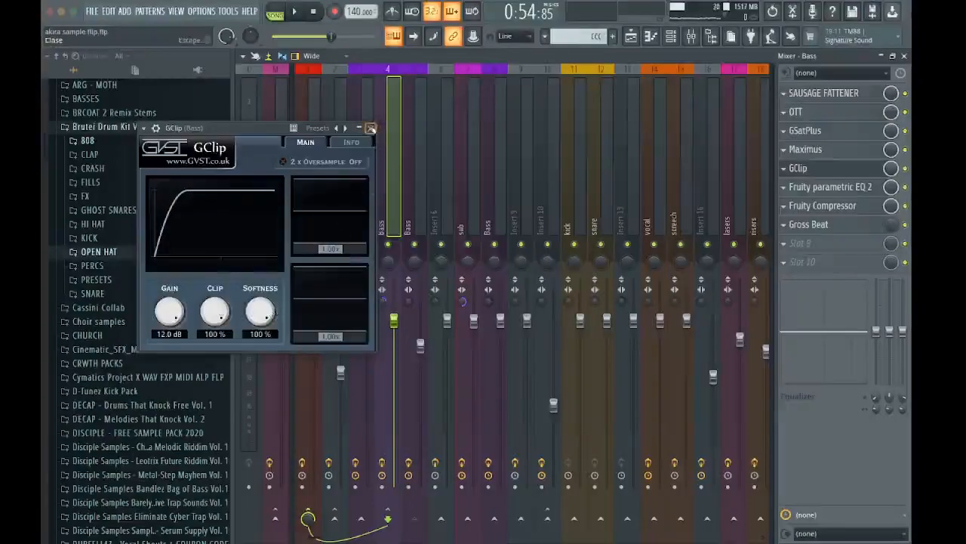
{"action": "left_click", "coordinate": [371, 129]}
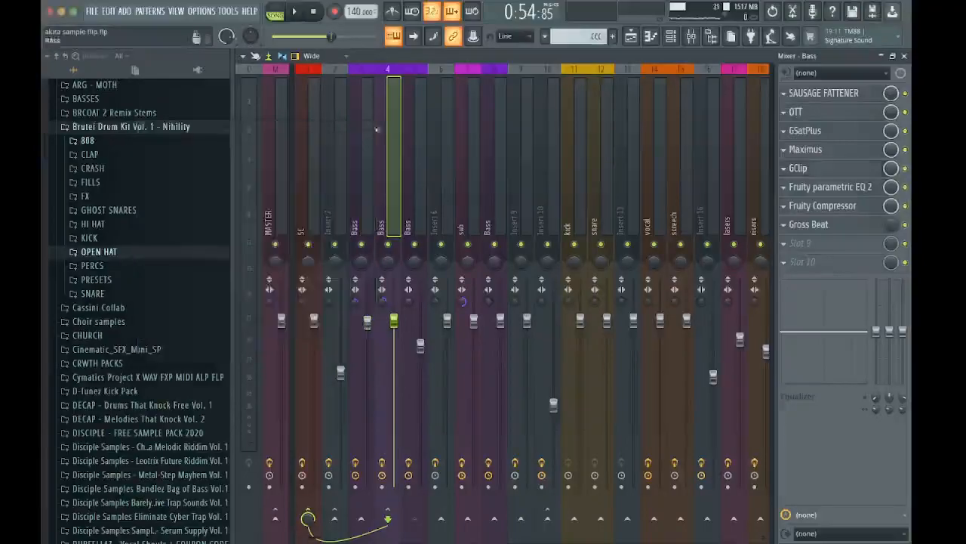
Inspect the Fruity Parametric EQ 2 high-pass band and the Fruity Compressor settings on Bass insert 4, and close the mixer.
{"action": "left_click", "coordinate": [830, 191]}
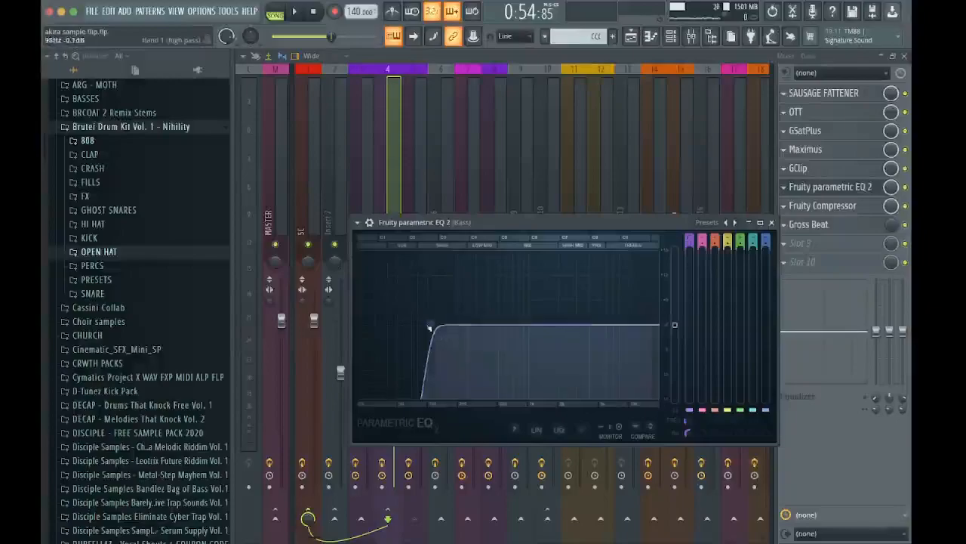
{"action": "left_click_drag", "start_coordinate": [430, 327], "coordinate": [435, 330]}
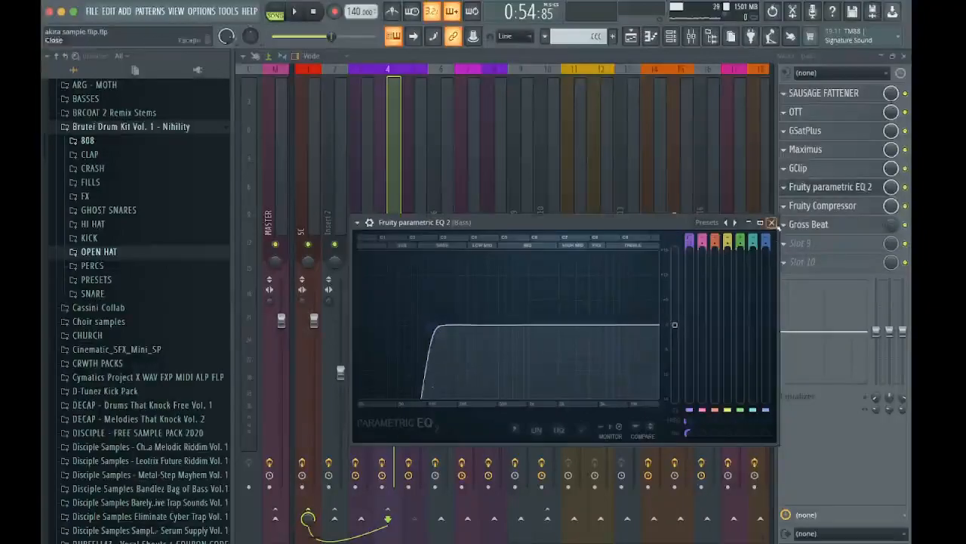
{"action": "left_click", "coordinate": [771, 223]}
{"action": "left_click", "coordinate": [800, 210]}
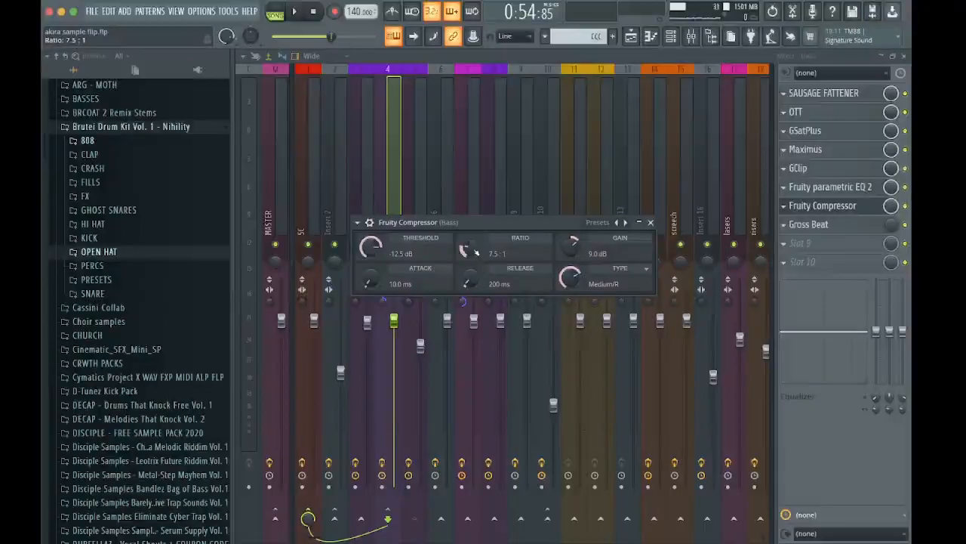
{"action": "left_click", "coordinate": [650, 222]}
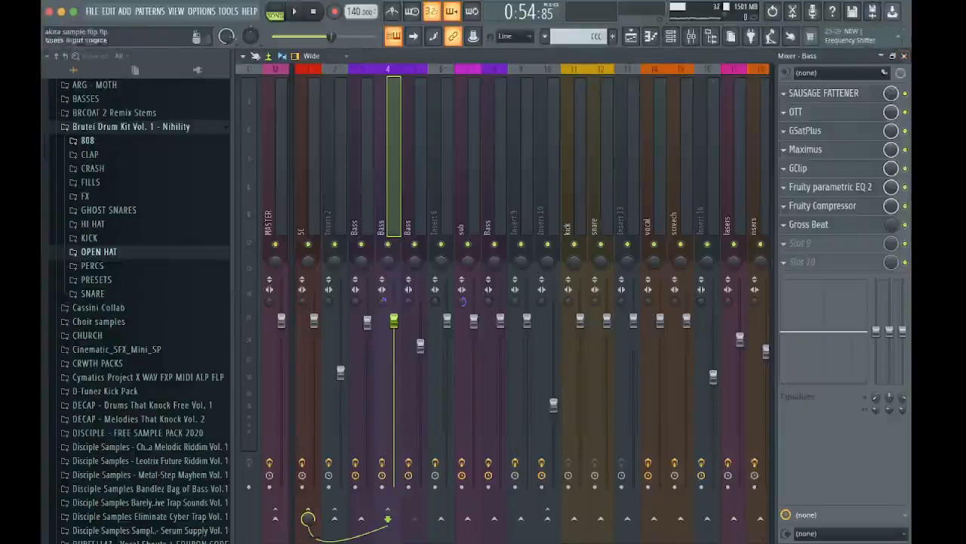
{"action": "left_click", "coordinate": [903, 56]}
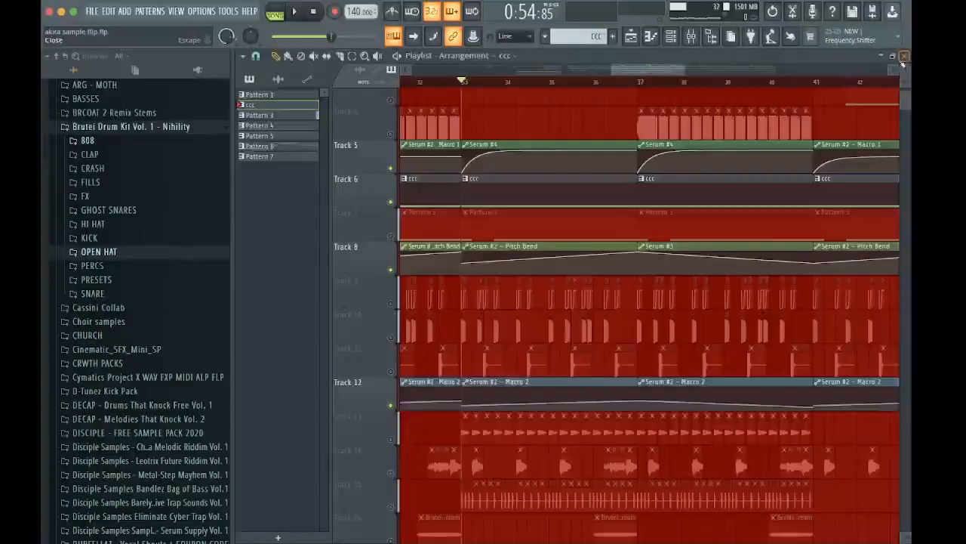
Play the isolated bass in the arrangement while watching the automated controls in Serum #2, and stop and close the synth and channel rack.
{"action": "scroll", "coordinate": [546, 213], "scroll_direction": "down", "scroll_amount": 4}
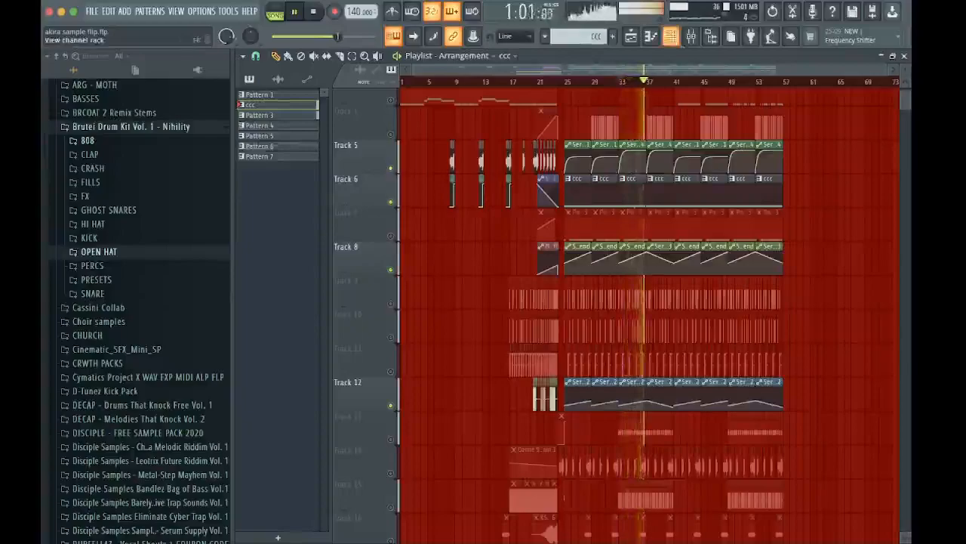
{"action": "key", "text": "F6"}
{"action": "left_click", "coordinate": [517, 180]}
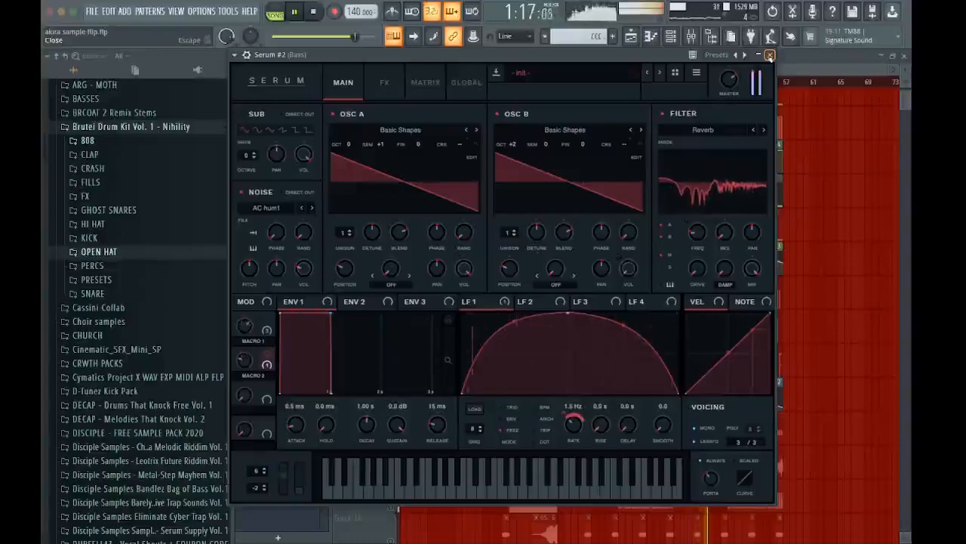
{"action": "key", "text": "space"}
{"action": "left_click", "coordinate": [769, 55]}
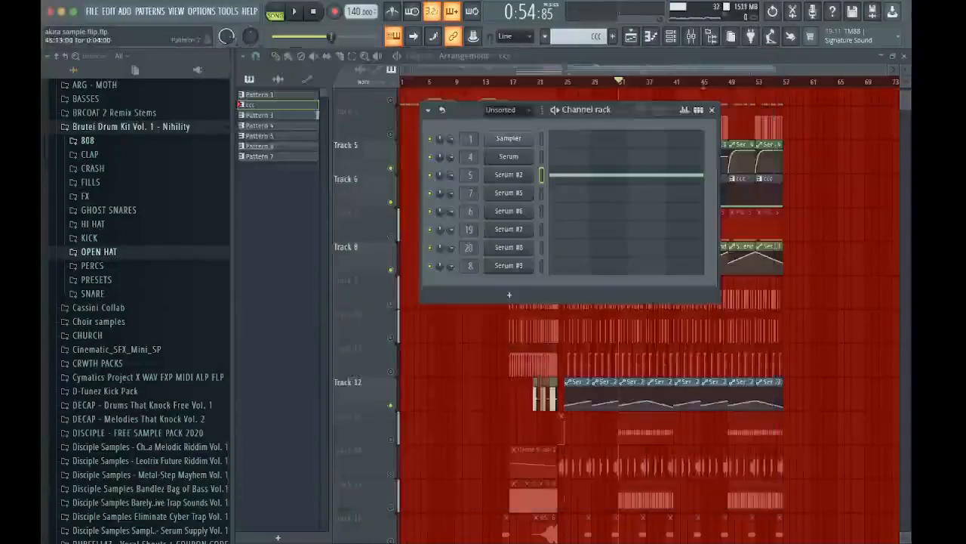
{"action": "left_click", "coordinate": [711, 109]}
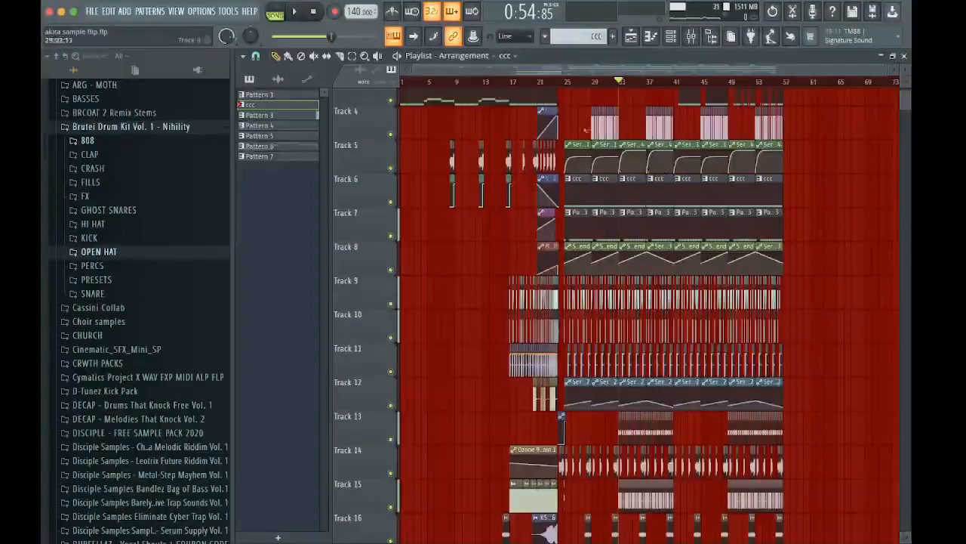
Play the arrangement from bar 24 to hear the bass together with all the other tracks.
{"action": "scroll", "coordinate": [499, 87], "scroll_direction": "up", "scroll_amount": 5}
{"action": "left_click", "coordinate": [489, 81]}
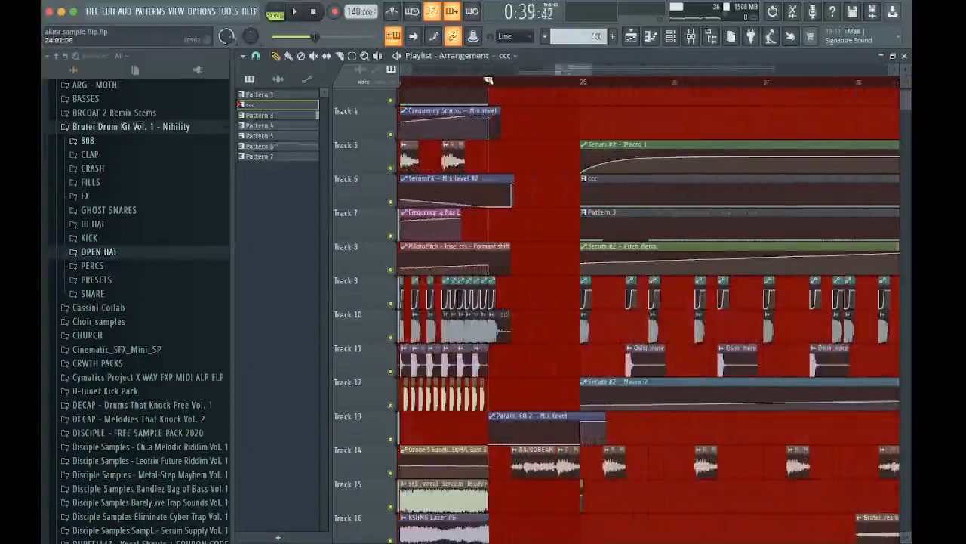
{"action": "key", "text": "space"}
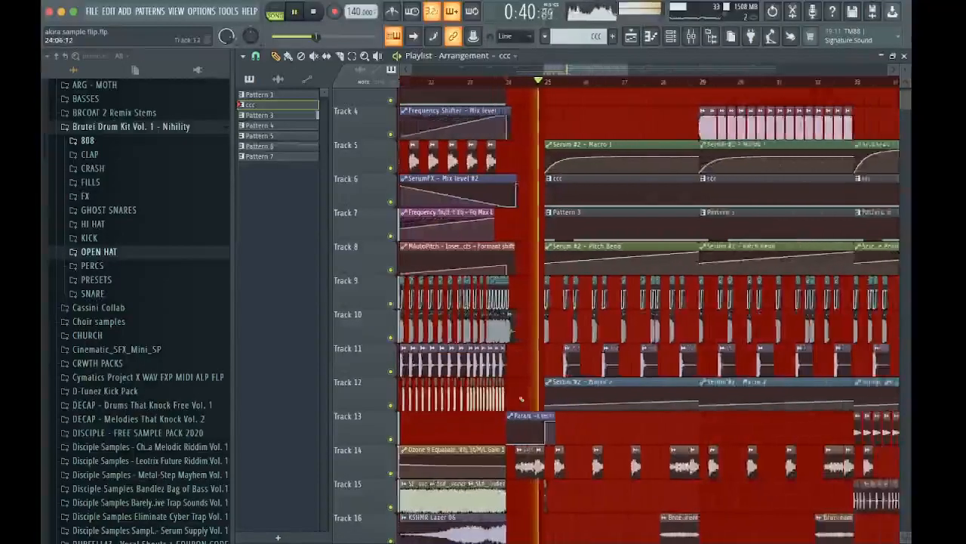